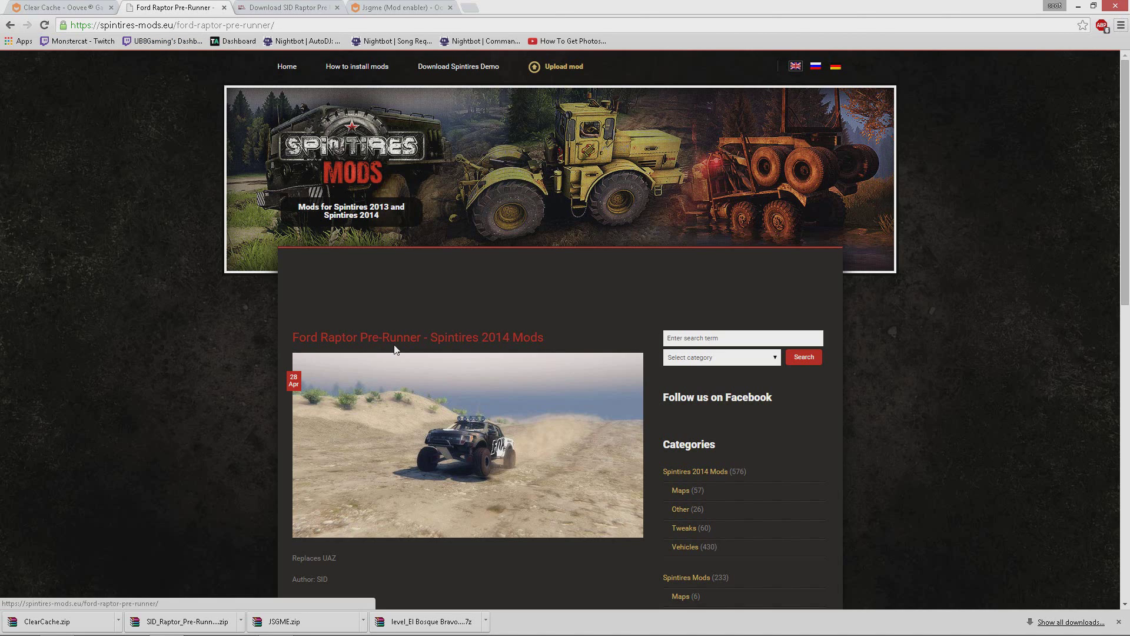
- Review the web pages for the Ford Raptor Pre-Runner mod, the Jsgme mod enabler, Clear Cache v1.0 and the raptor file download
mouse_move(1118, 112)
mouse_down()
mouse_move(1118, 268)
mouse_move(1118, 112)
mouse_up()
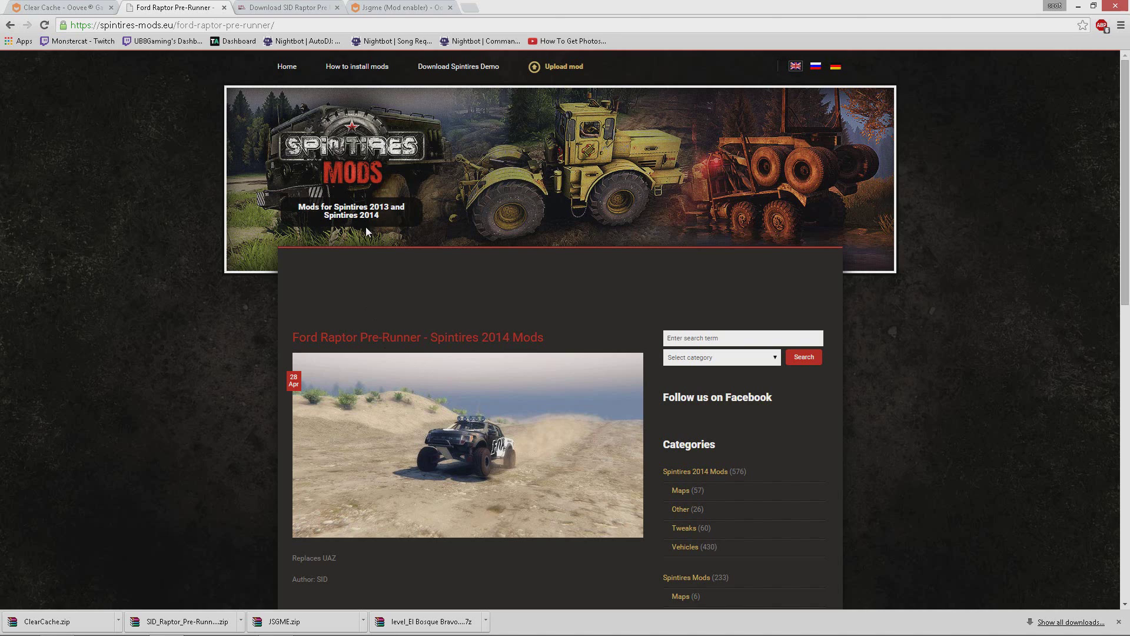
click(385, 7)
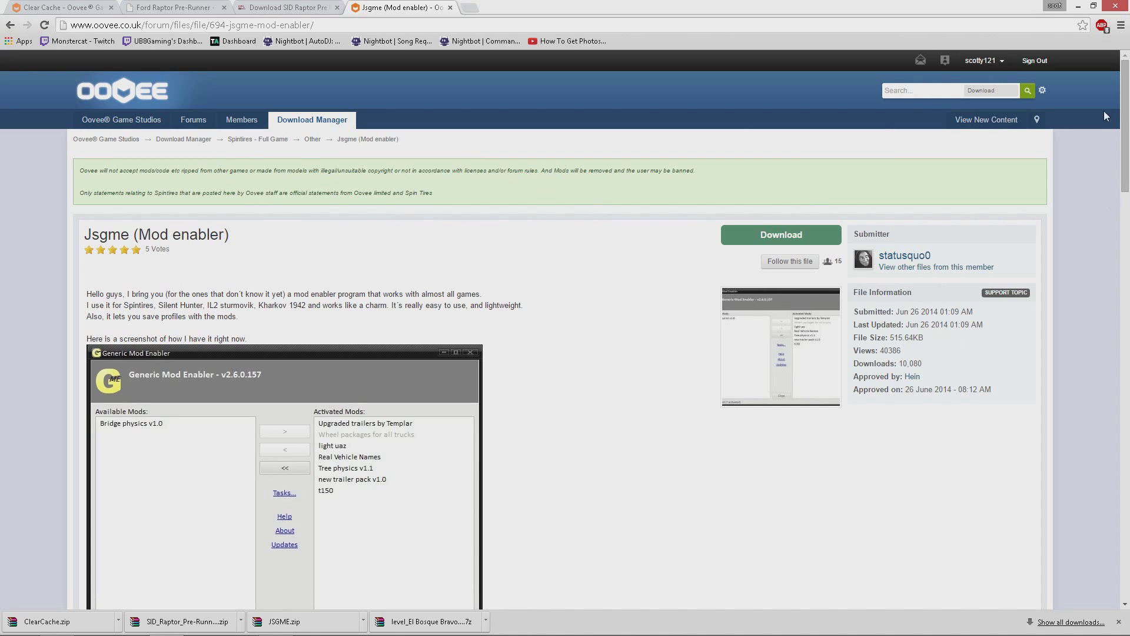
mouse_move(1124, 117)
mouse_down()
mouse_move(1125, 206)
mouse_move(1125, 118)
mouse_up()
click(82, 7)
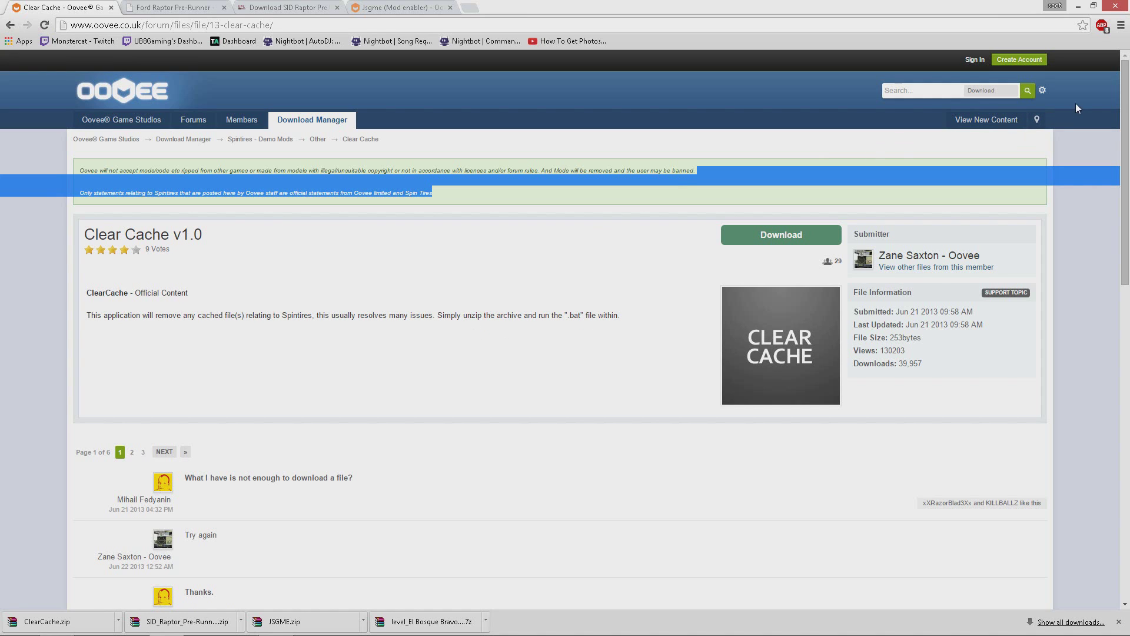
mouse_move(1125, 97)
mouse_down()
mouse_move(1125, 129)
mouse_move(1126, 96)
mouse_up()
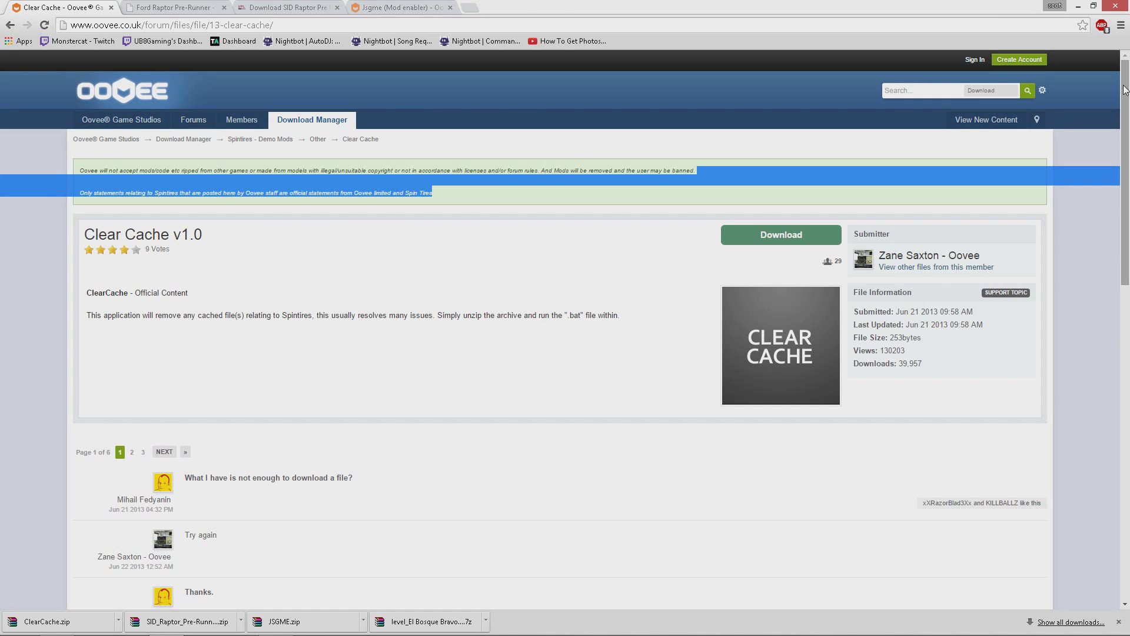
drag(1124, 89, 716, 181)
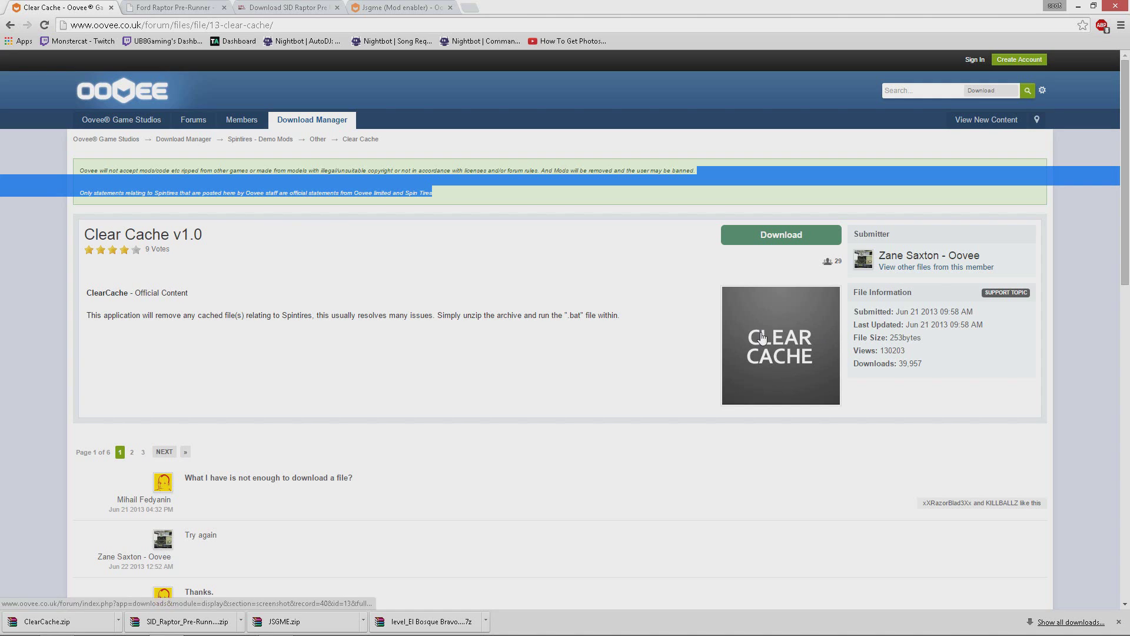
drag(1124, 94, 509, 217)
click(406, 7)
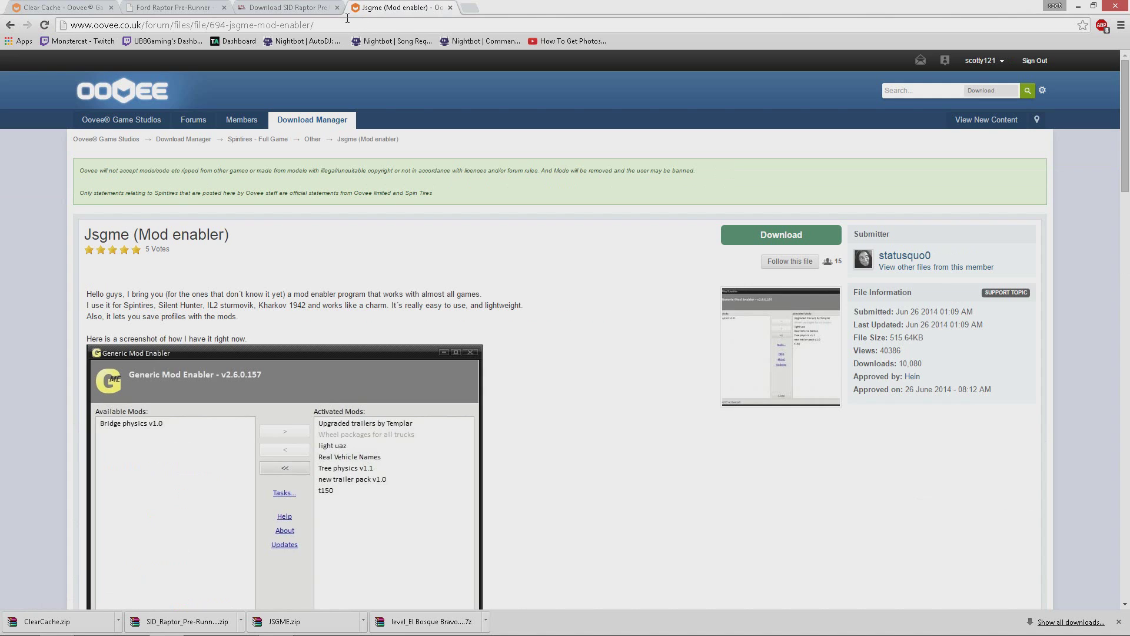
click(256, 12)
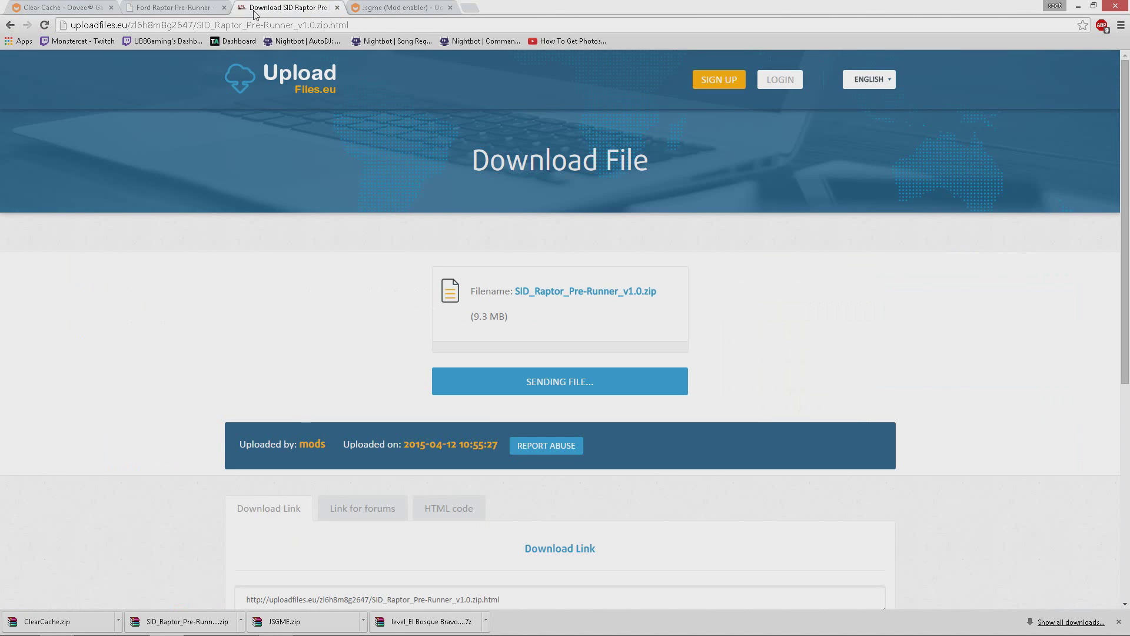
- Switch from the browser to the Downloads folder and open the JSGME folder inside JSGME.zip
click(1078, 6)
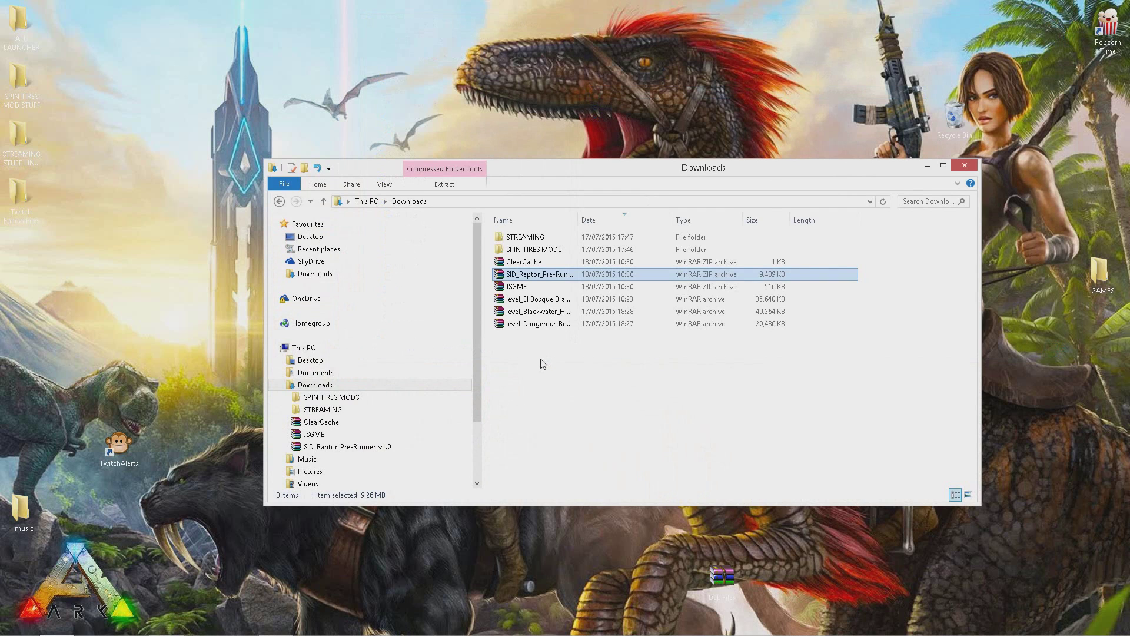
double_click(518, 287)
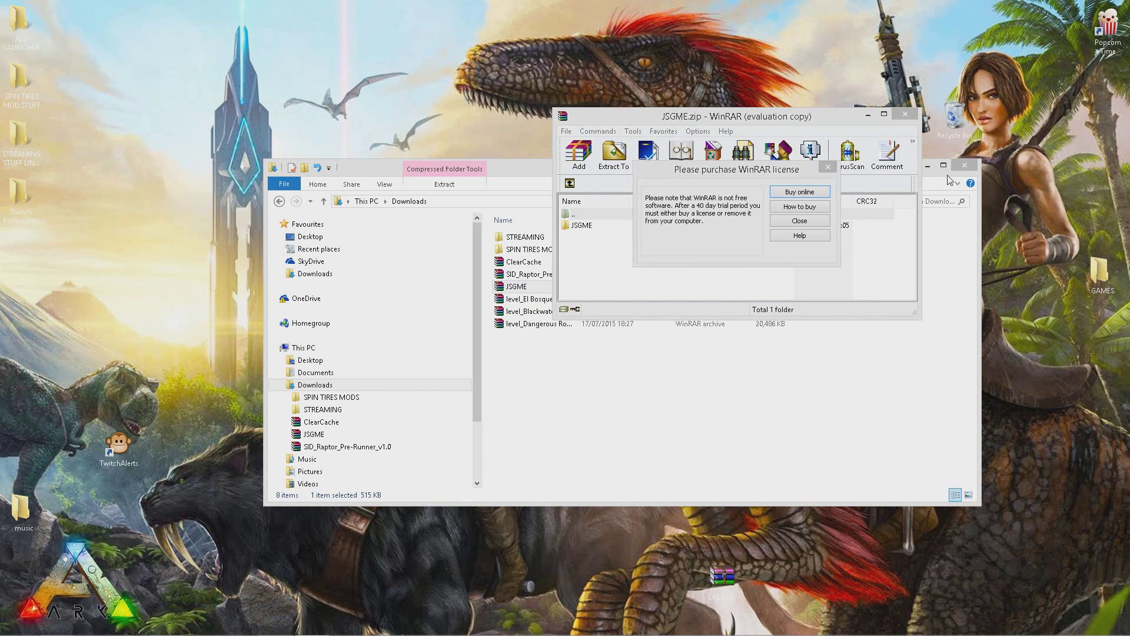
click(828, 167)
double_click(584, 226)
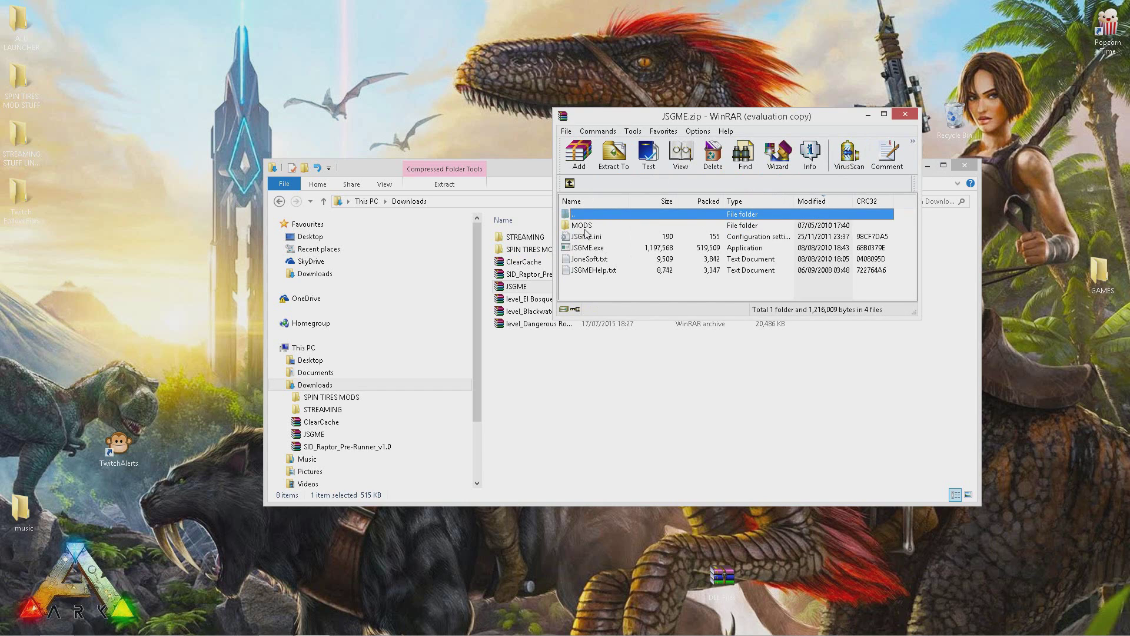
- Select the MODS folder, JSGME.ini and JSGME.exe together in the JSGME archive
click(585, 229)
click(591, 236)
click(593, 244)
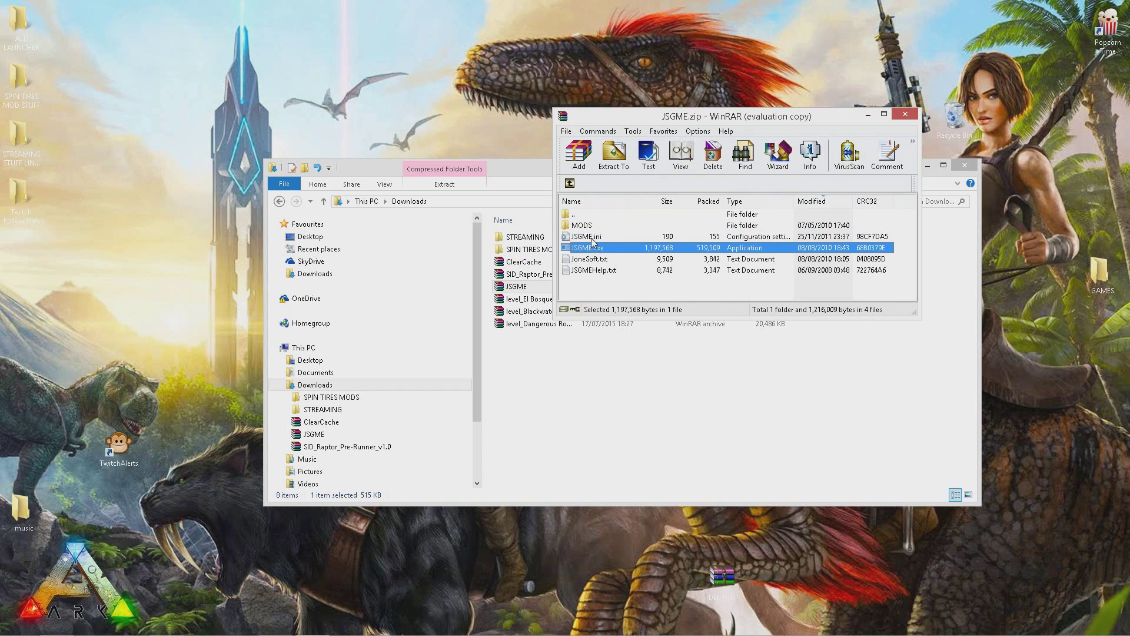
click(596, 228)
click(595, 246)
click(593, 237)
click(593, 246)
click(595, 229)
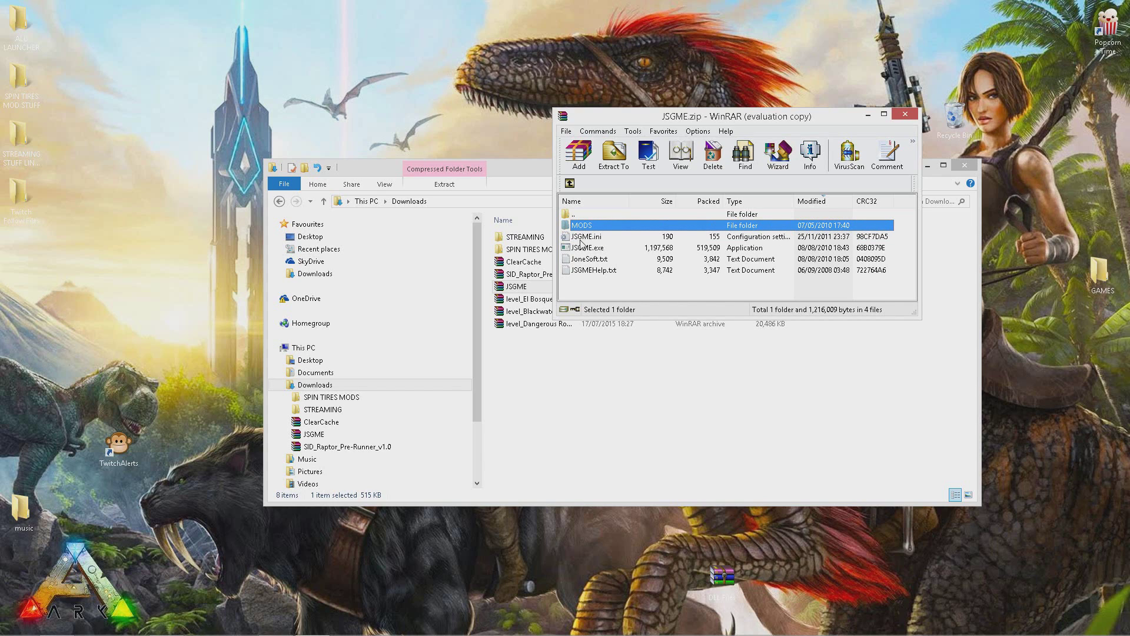
click(589, 248)
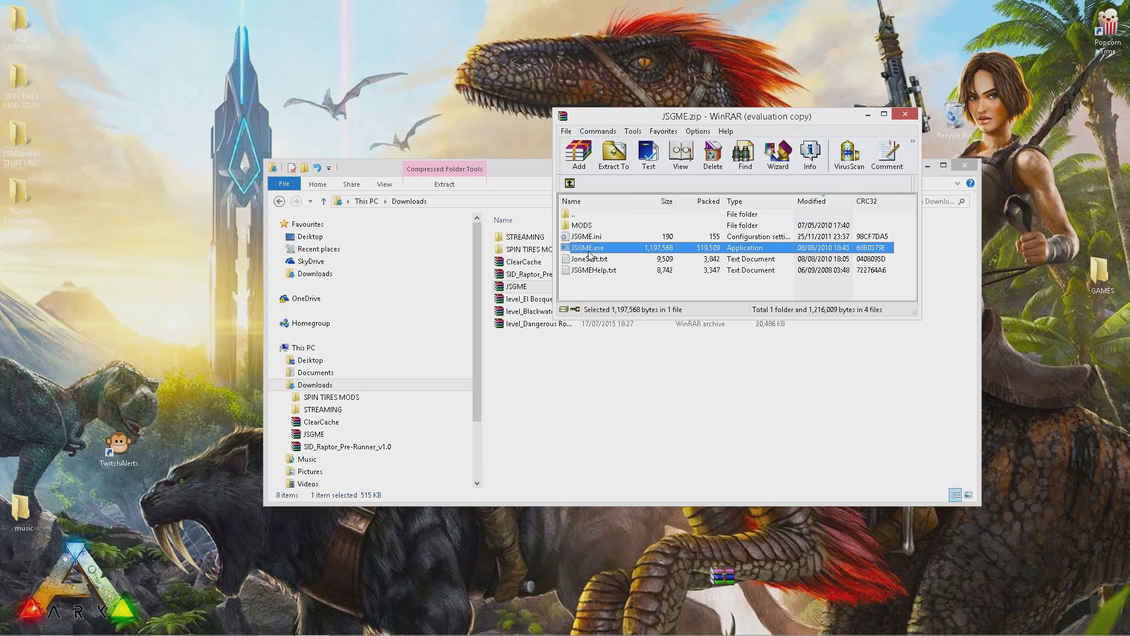
click(590, 228)
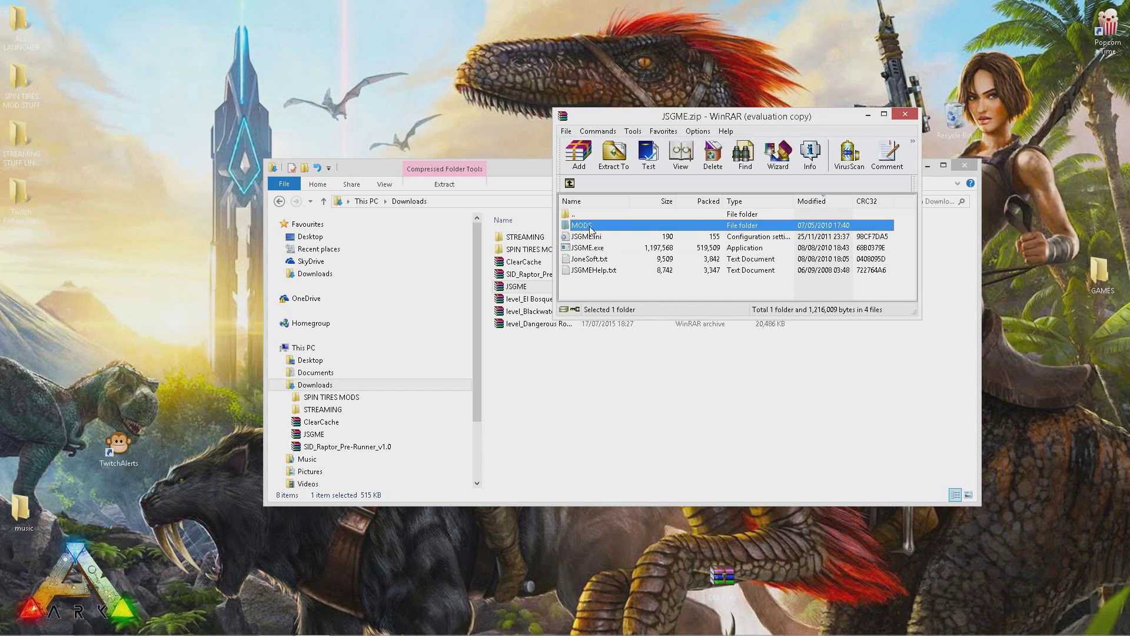
shift+click(594, 249)
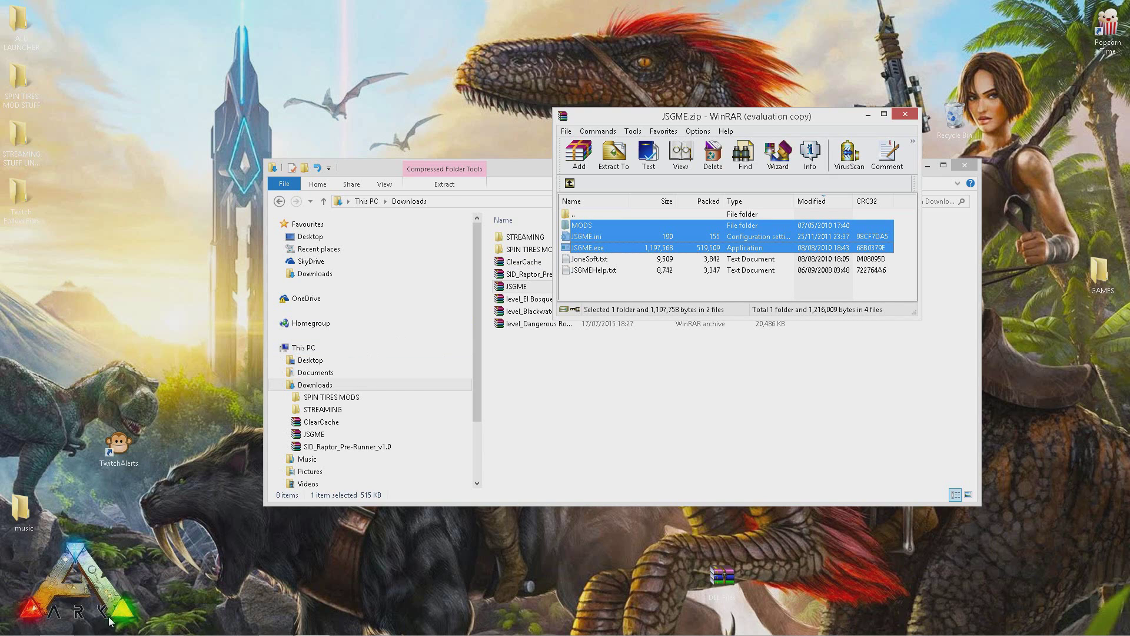
- Open the Spintires folder under C:\Program Files (x86)\Steam\steamapps\common in a separate window and move it clear of the archive
right_click(56, 622)
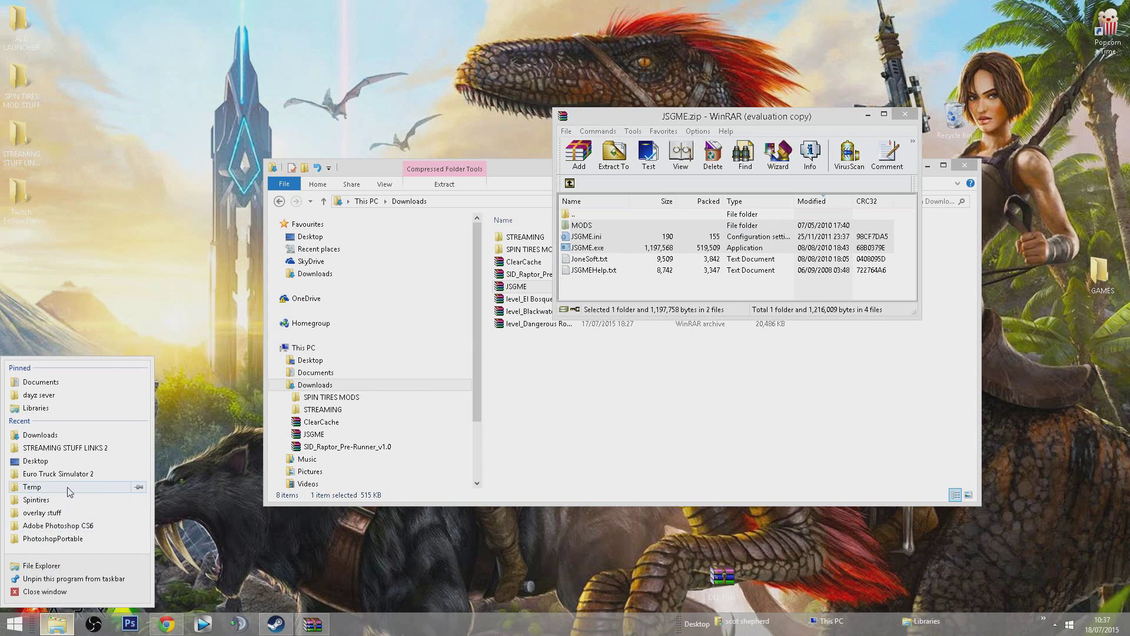
click(58, 383)
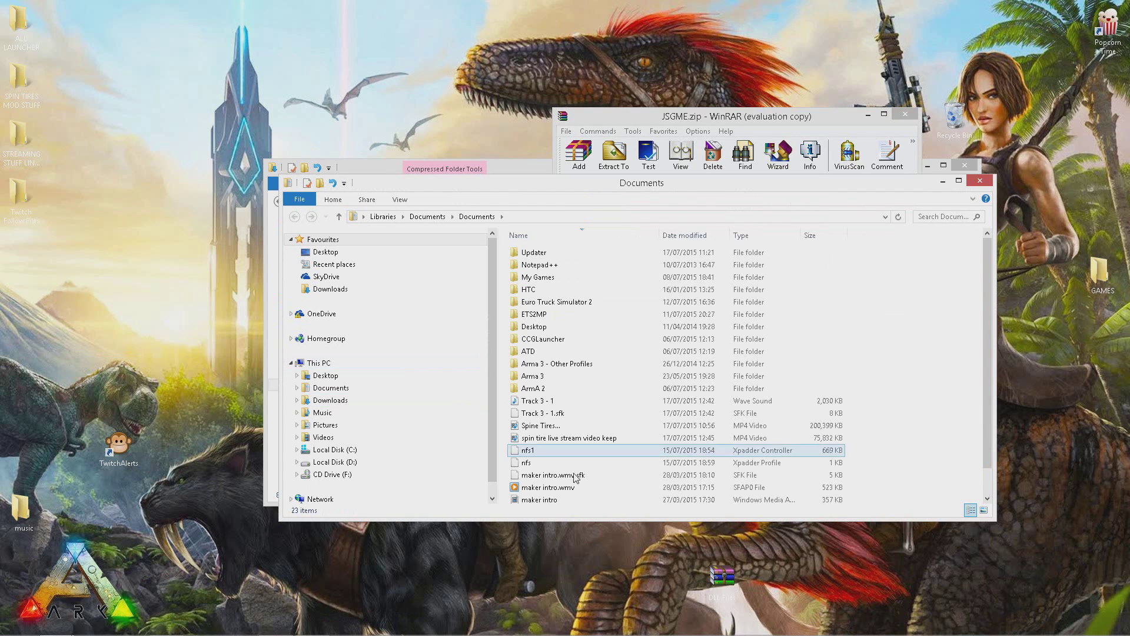
click(347, 451)
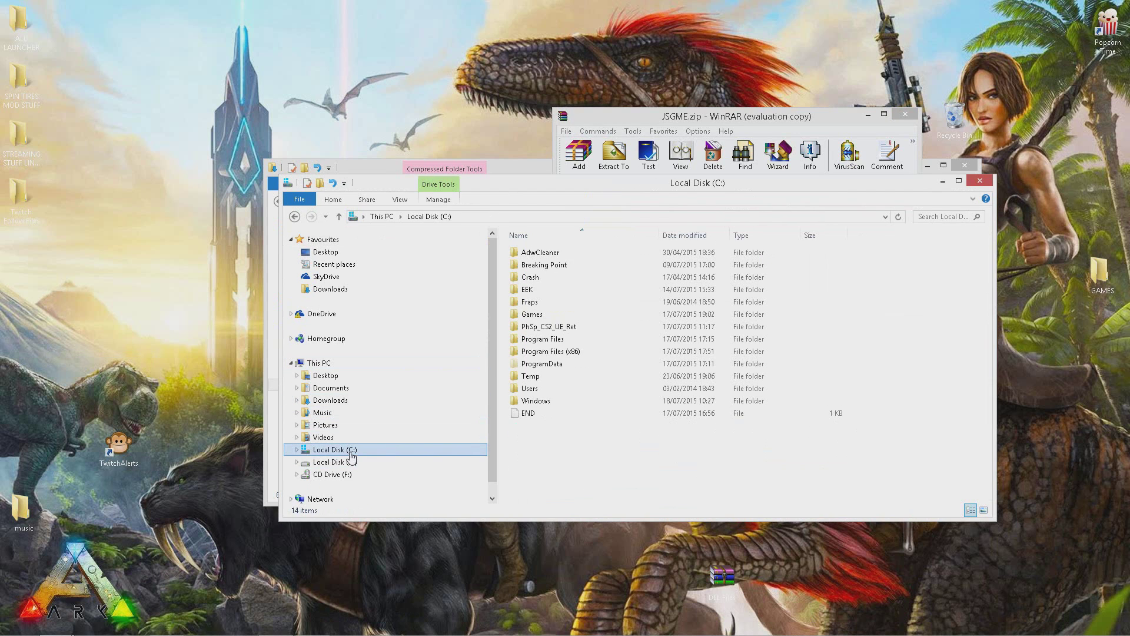
double_click(550, 352)
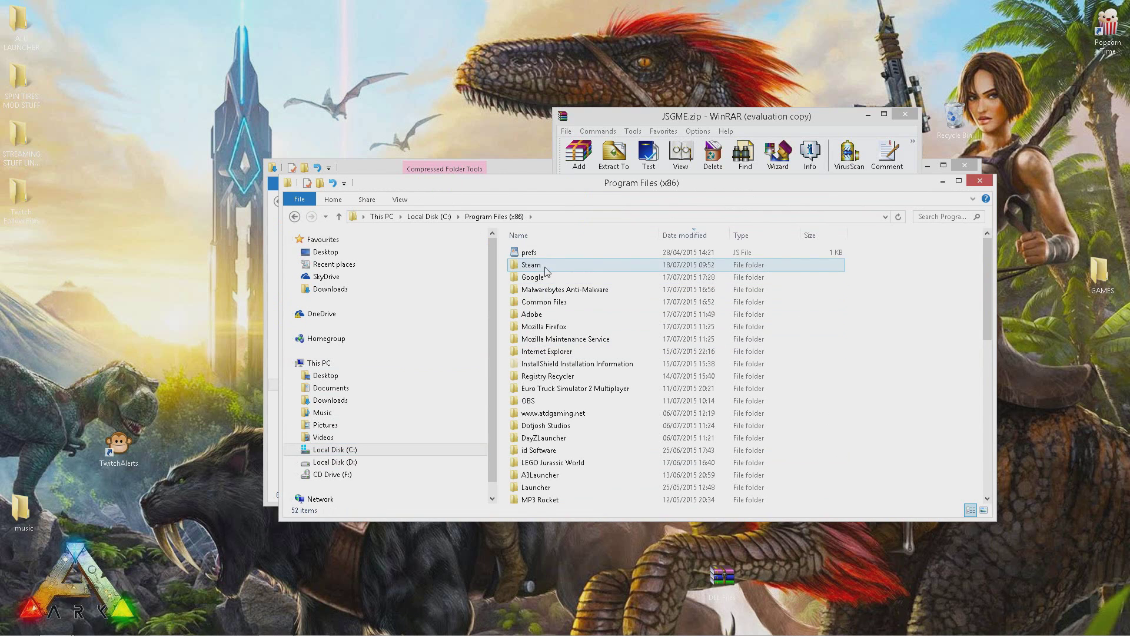
double_click(546, 266)
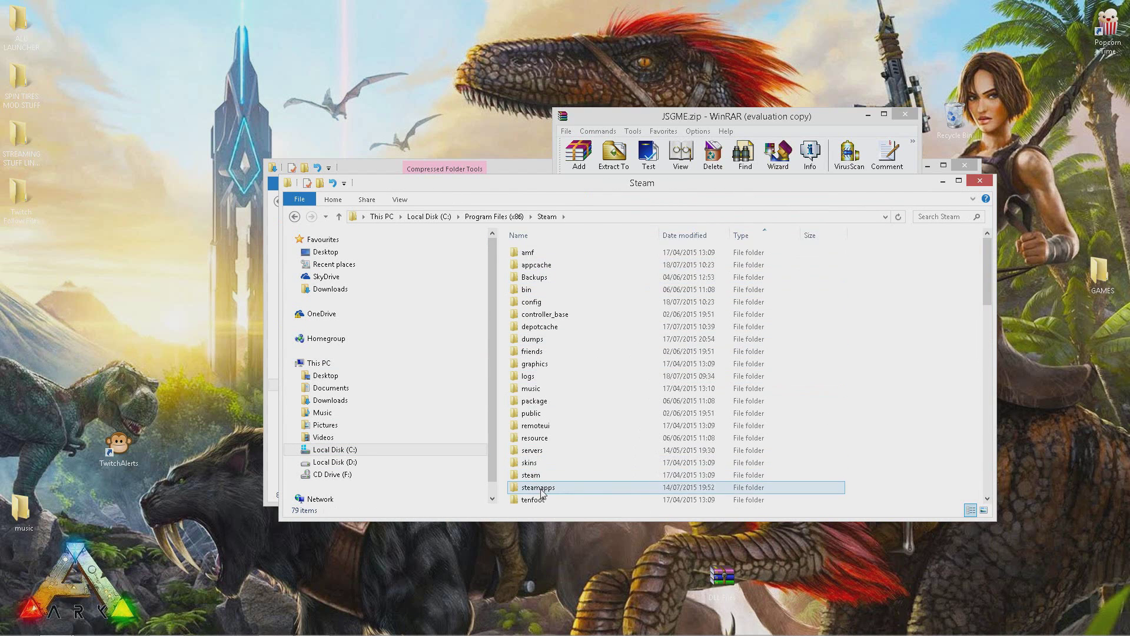
double_click(541, 488)
double_click(539, 253)
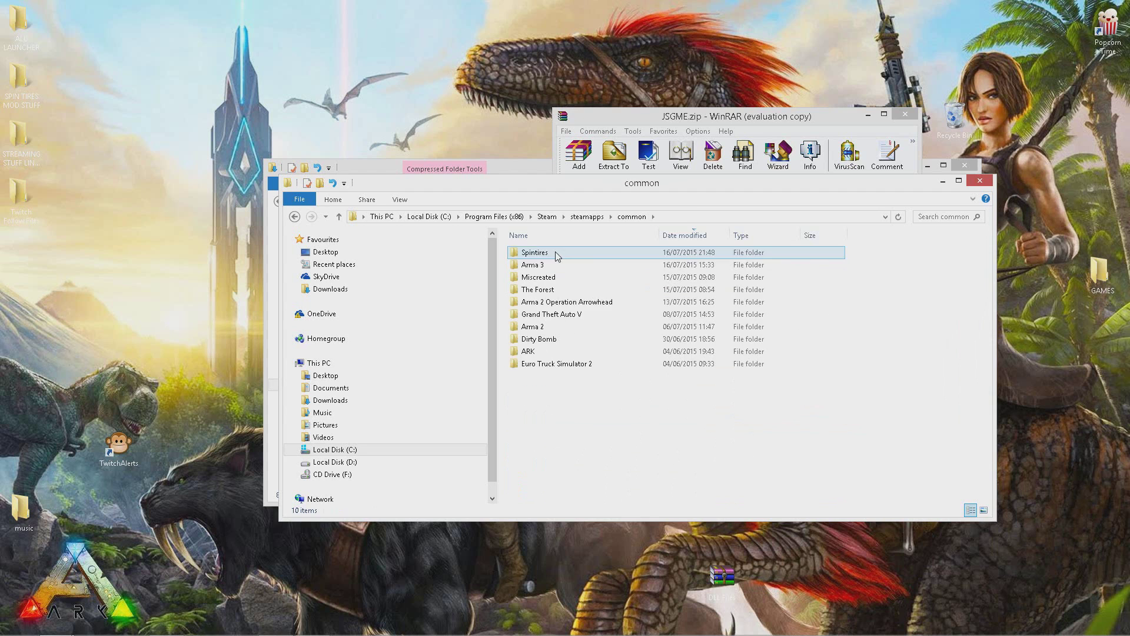
double_click(556, 255)
drag(672, 184, 420, 87)
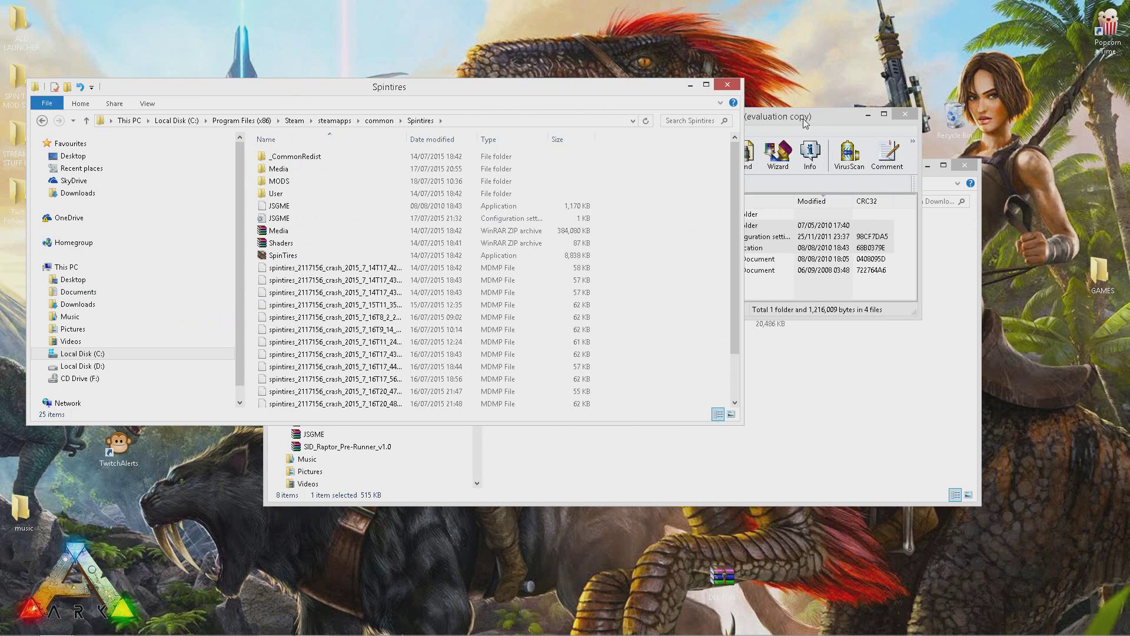
- Move the JSGME archive aside, minimise it, and open the MODS folder inside the Spintires folder
drag(804, 121, 1001, 173)
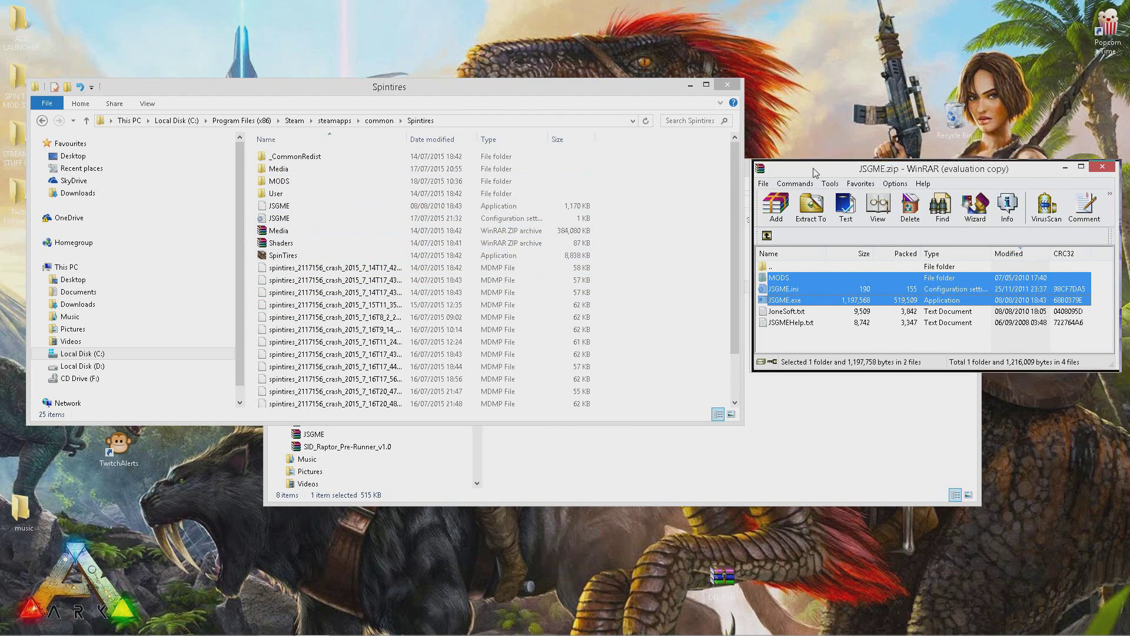
drag(814, 173, 818, 171)
click(1069, 165)
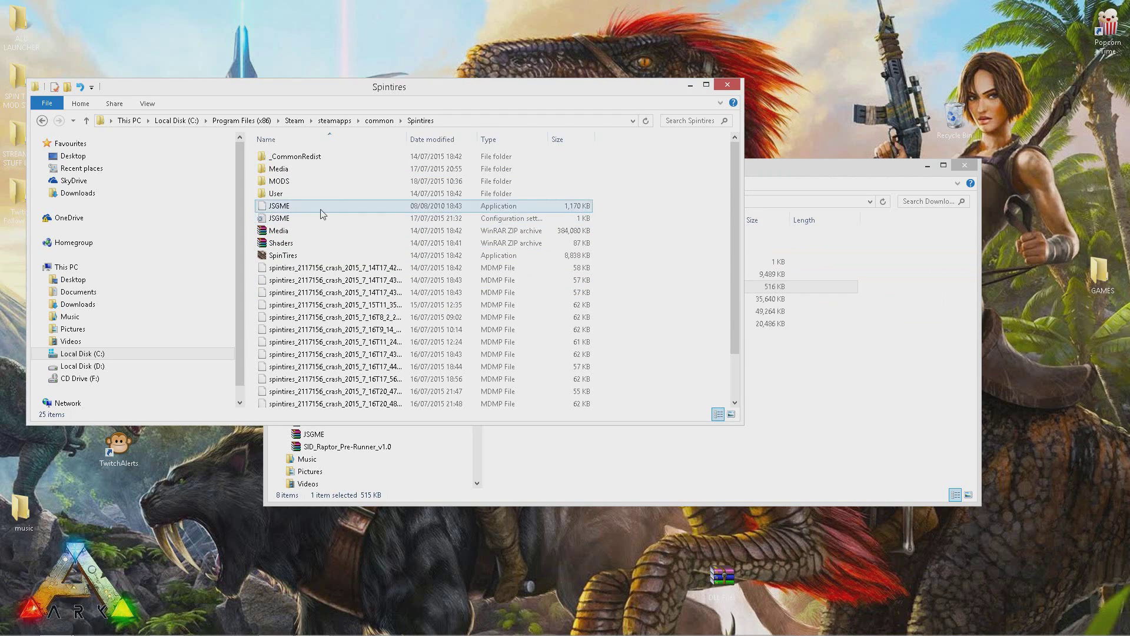
double_click(277, 181)
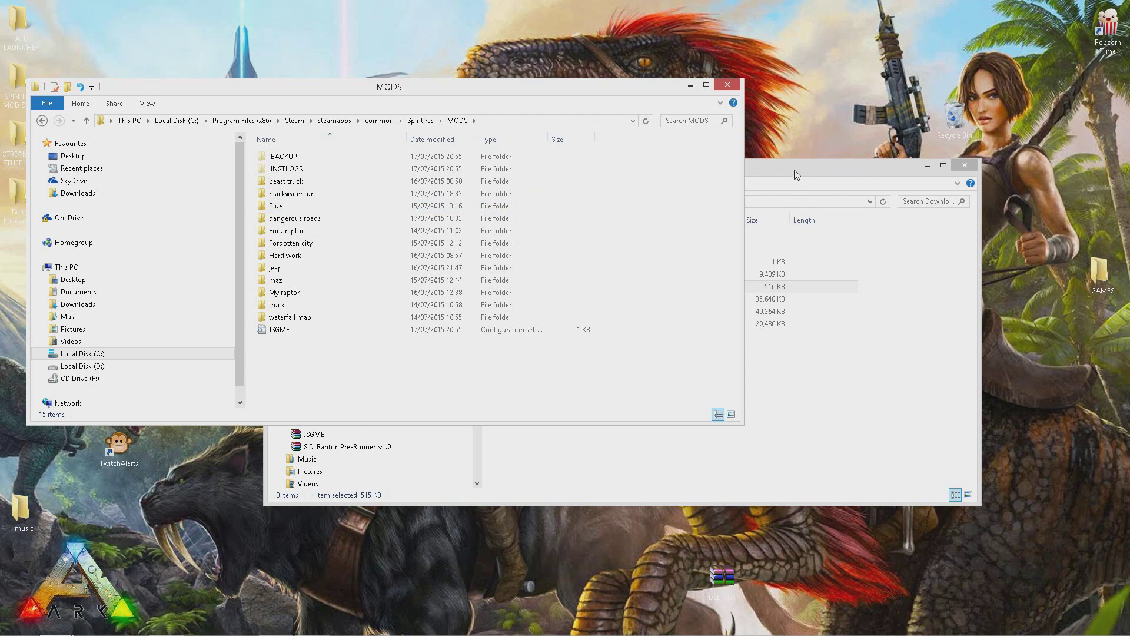
- Open SID_Raptor_Pre-Runner_v1.0.zip from Downloads, place it beside the MODS folder window and minimise Downloads
drag(793, 170, 869, 157)
click(598, 264)
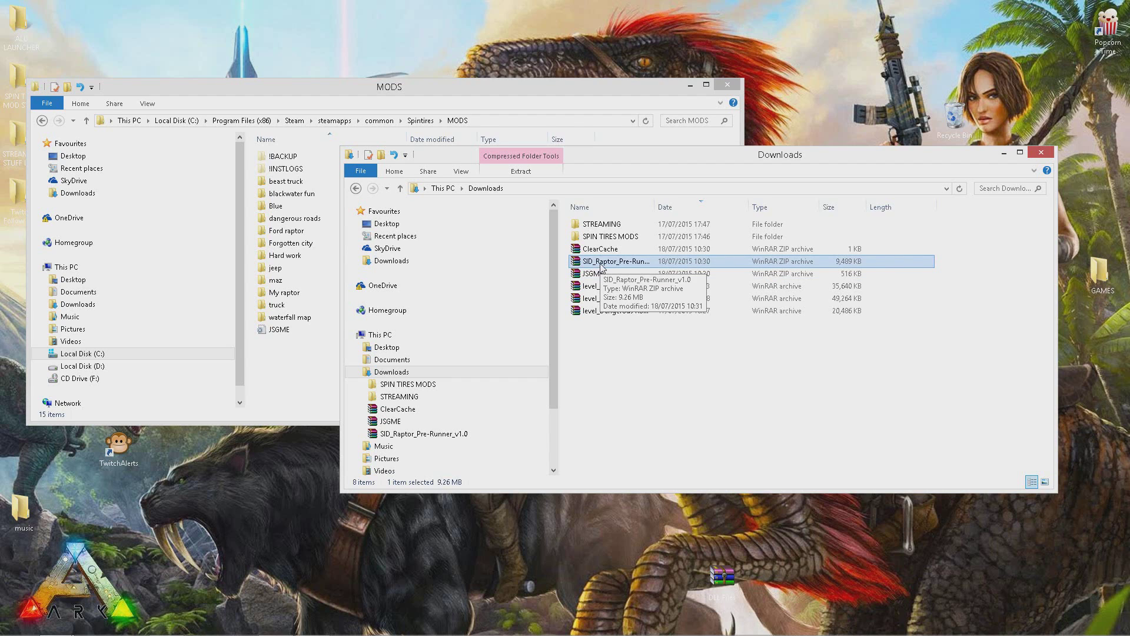
double_click(600, 264)
click(761, 142)
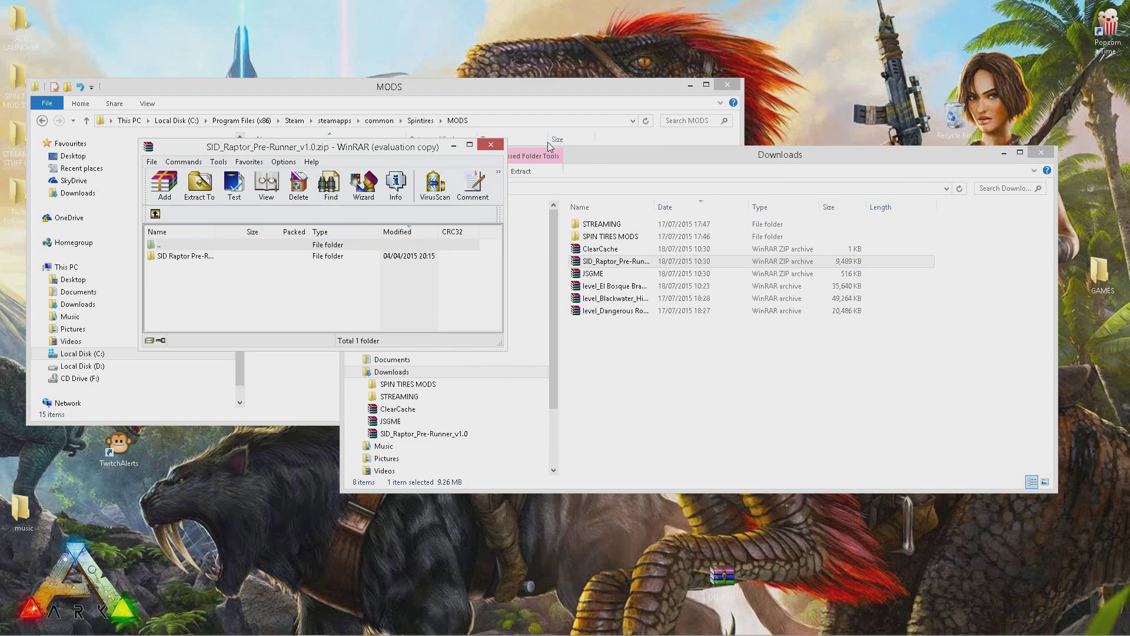
drag(260, 147, 841, 126)
click(1003, 153)
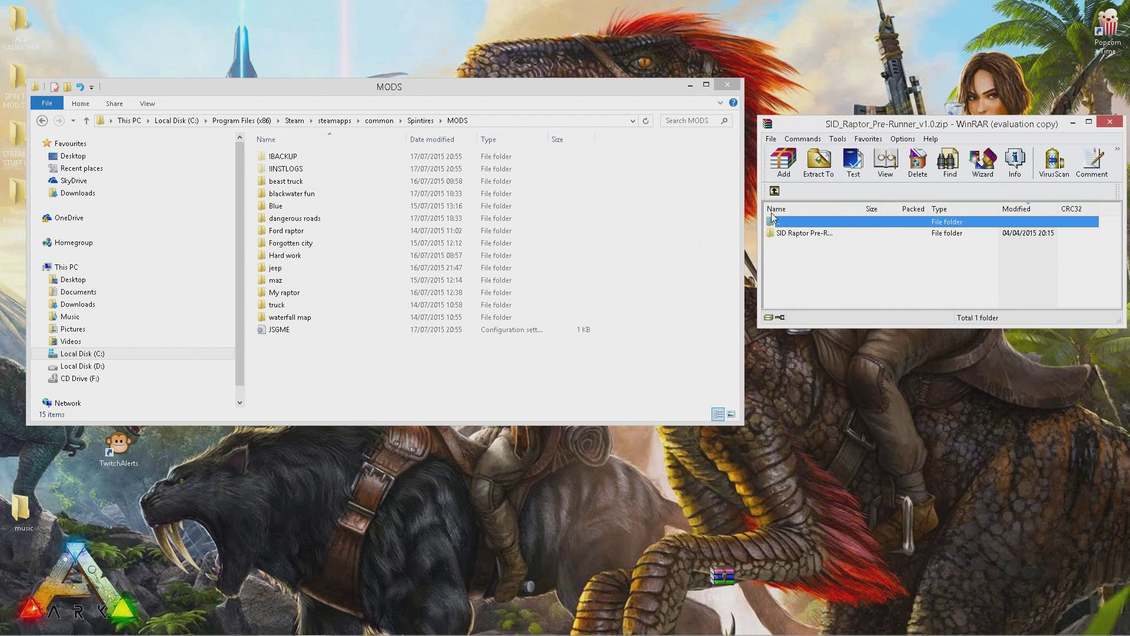
- Enter the raptor folder in the archive, check the contents of its Media folder, and return to the level showing Media
click(791, 234)
double_click(790, 234)
click(790, 235)
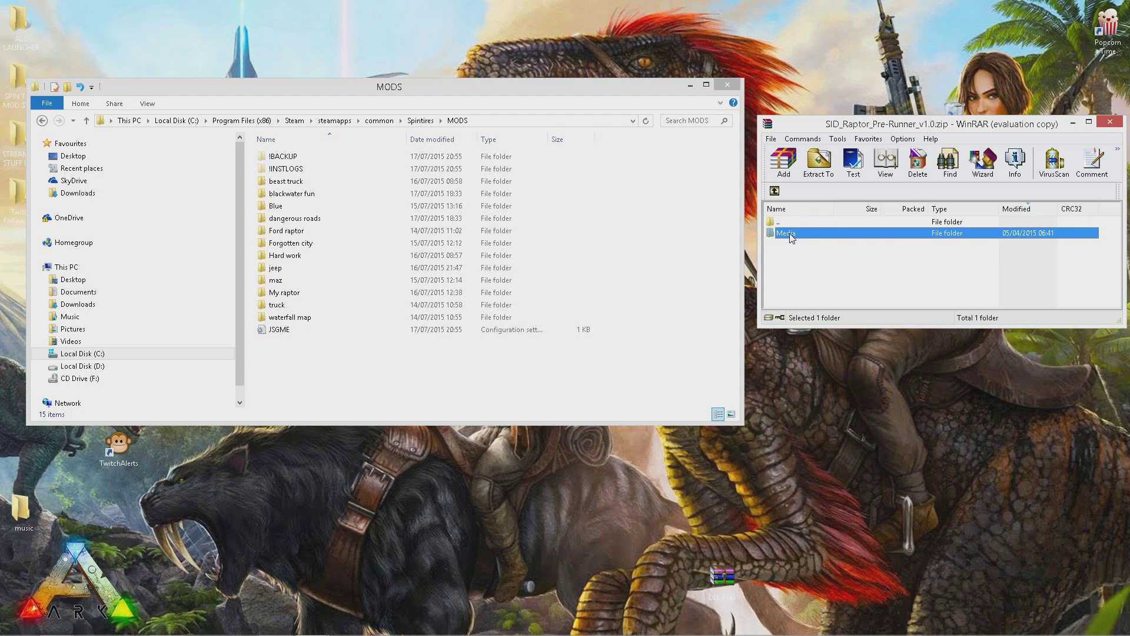
double_click(791, 234)
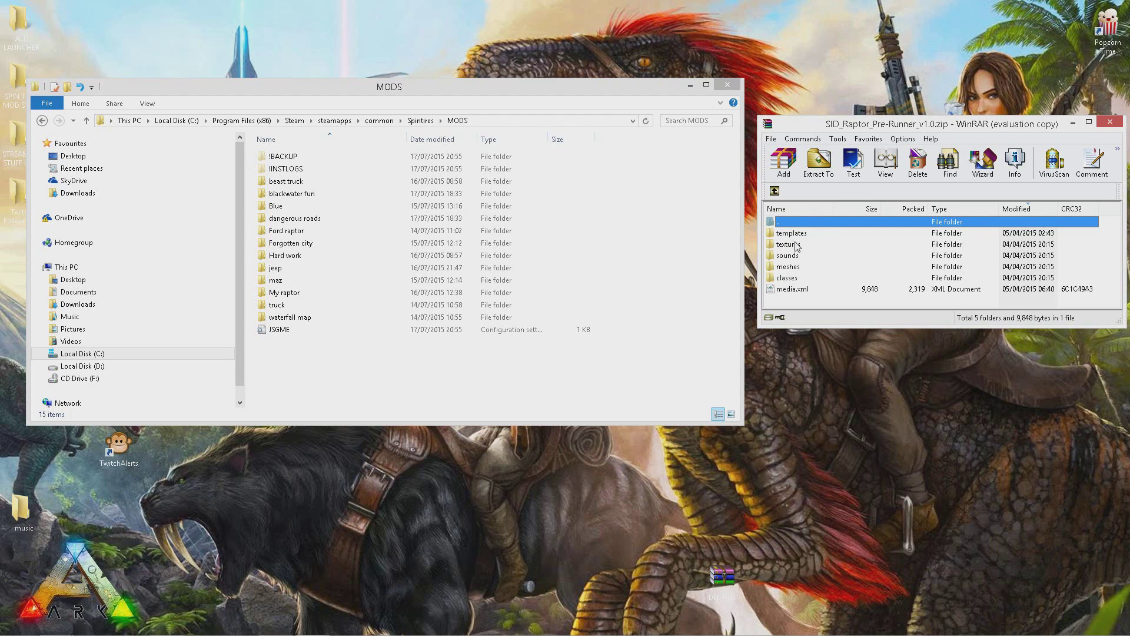
click(775, 191)
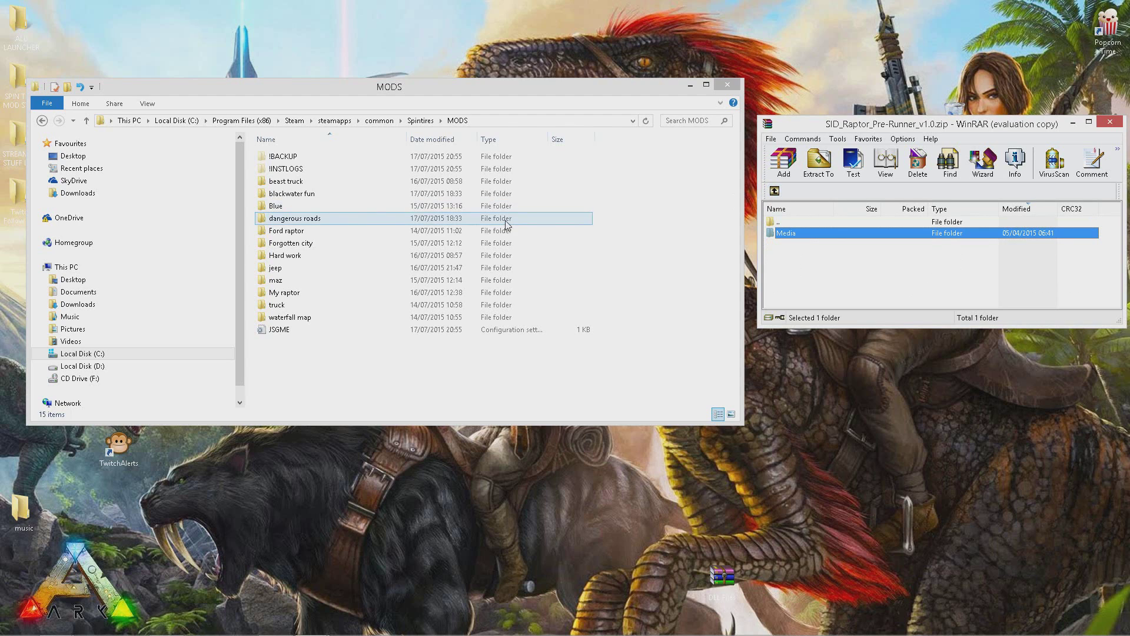
- Create a folder named "raptor 3" in the Spintires MODS folder and open it
right_click(358, 366)
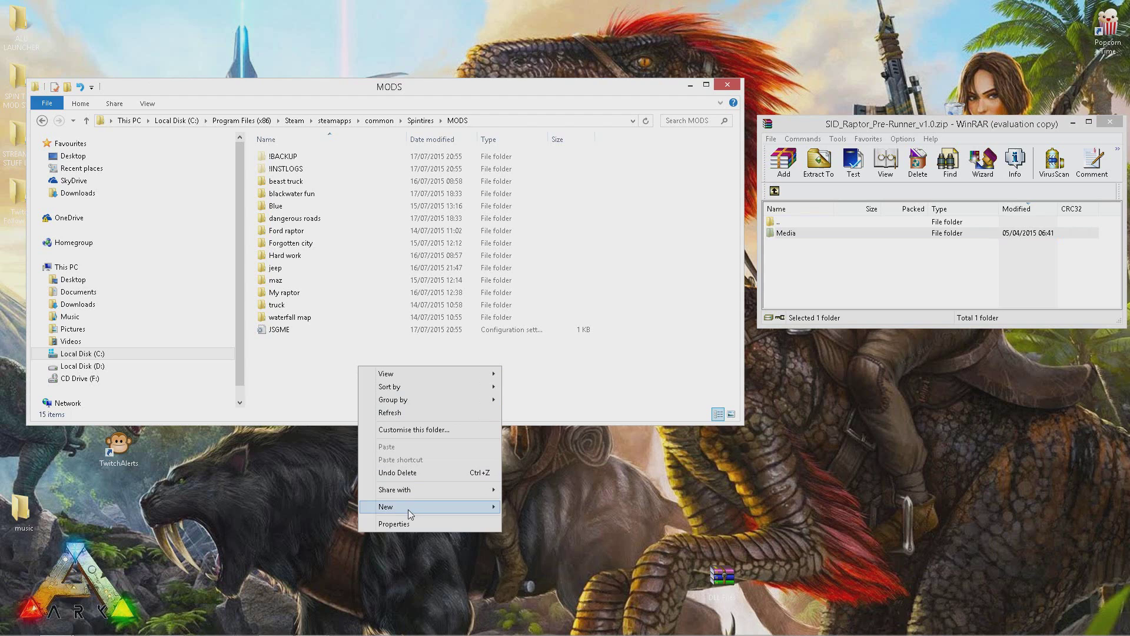
mouse_move(410, 514)
click(527, 508)
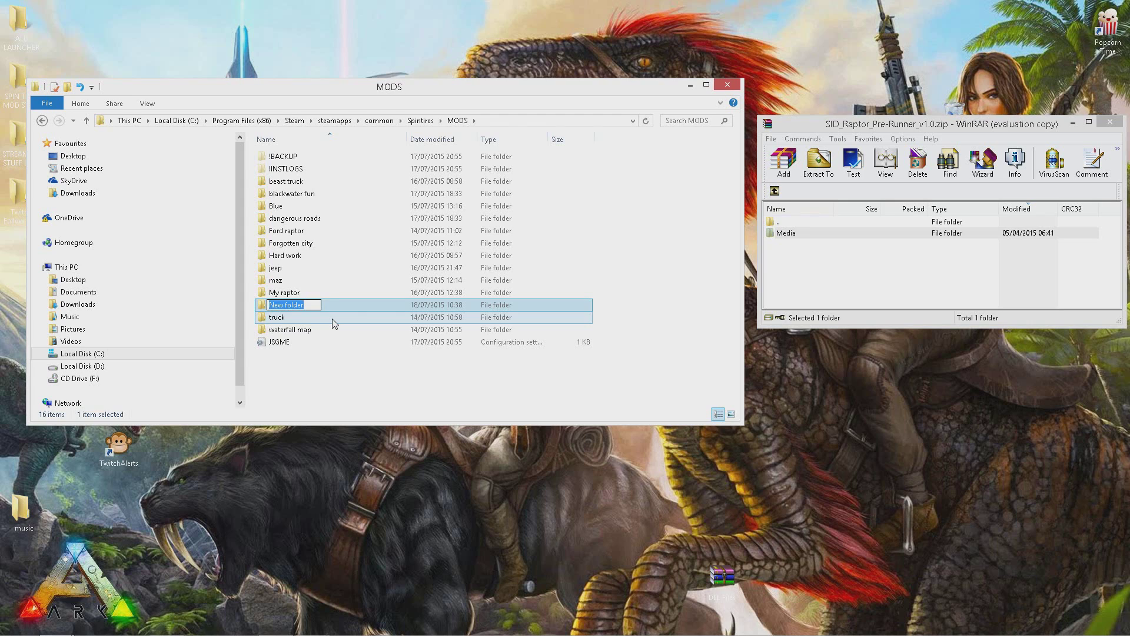
text(raptor 3)
key(Return)
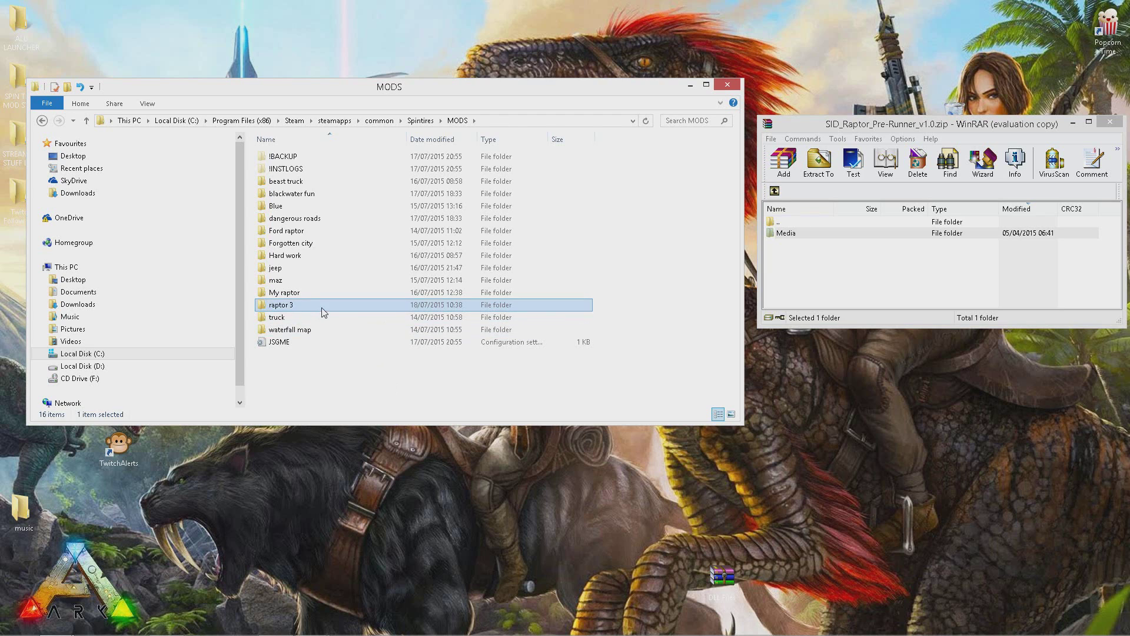
double_click(322, 307)
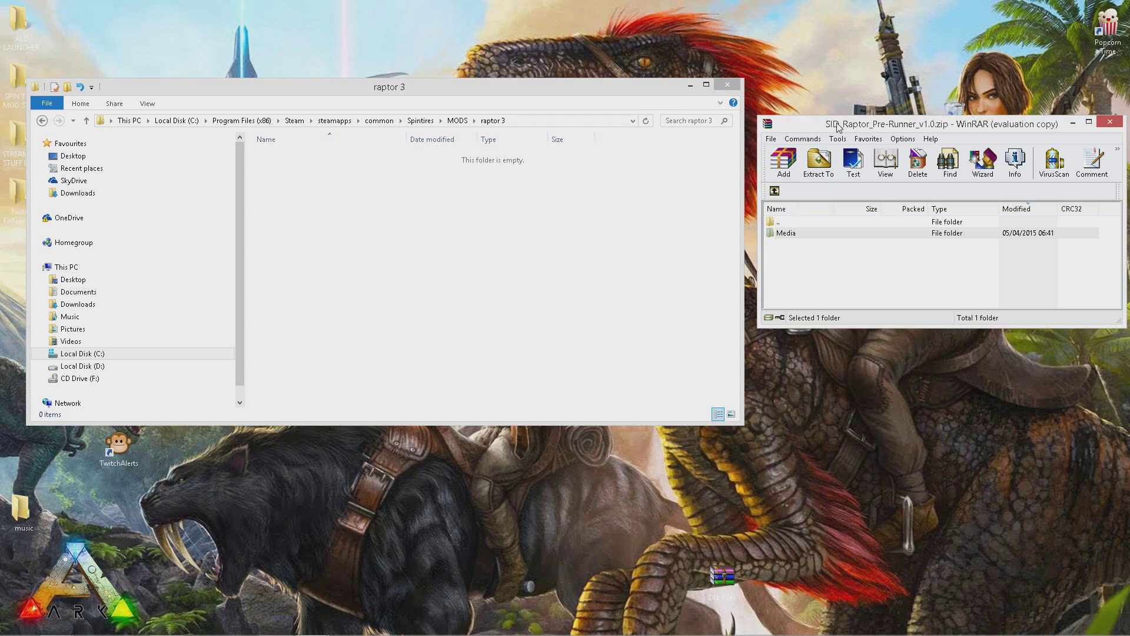
- Copy the Media folder from the raptor archive into the raptor 3 folder and close the archive window
click(786, 233)
drag(911, 151, 902, 203)
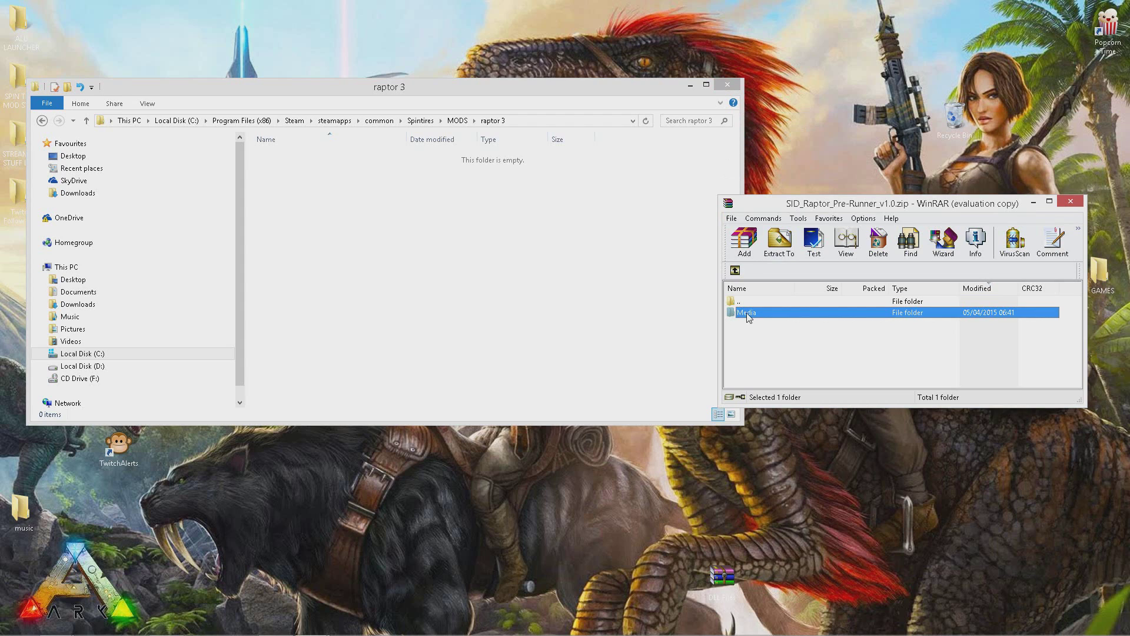
right_click(391, 265)
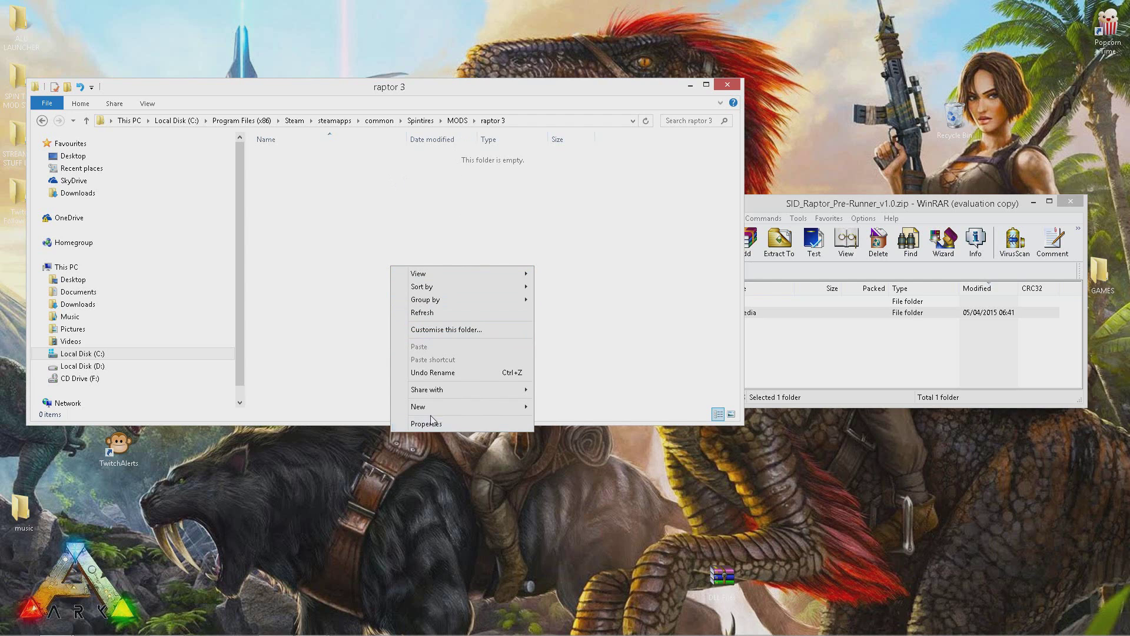
click(407, 203)
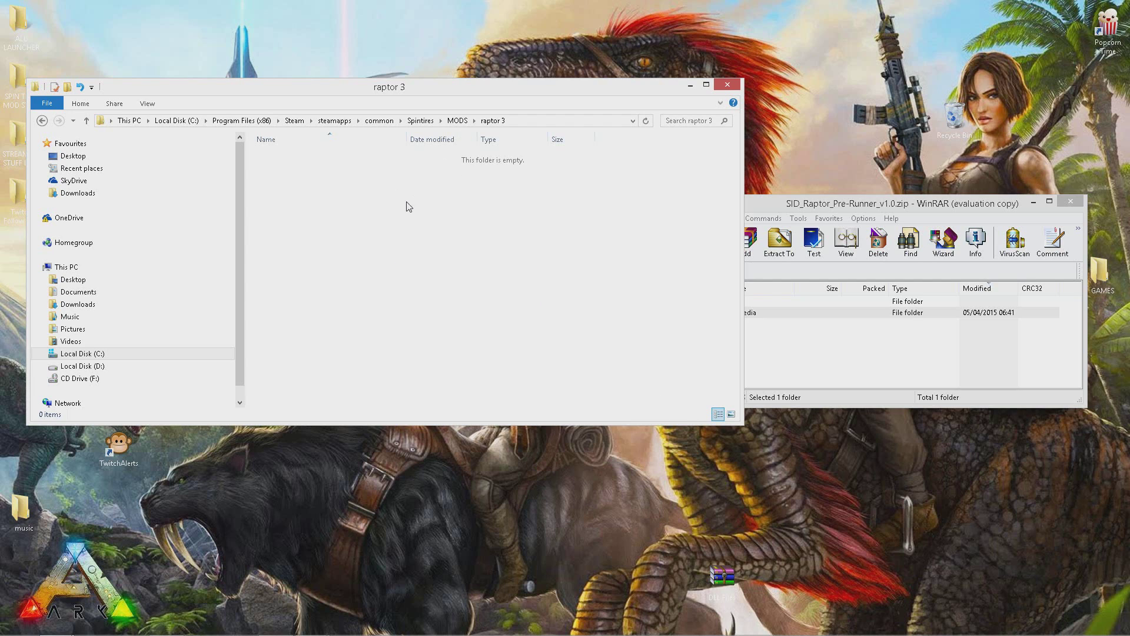
drag(785, 209, 862, 172)
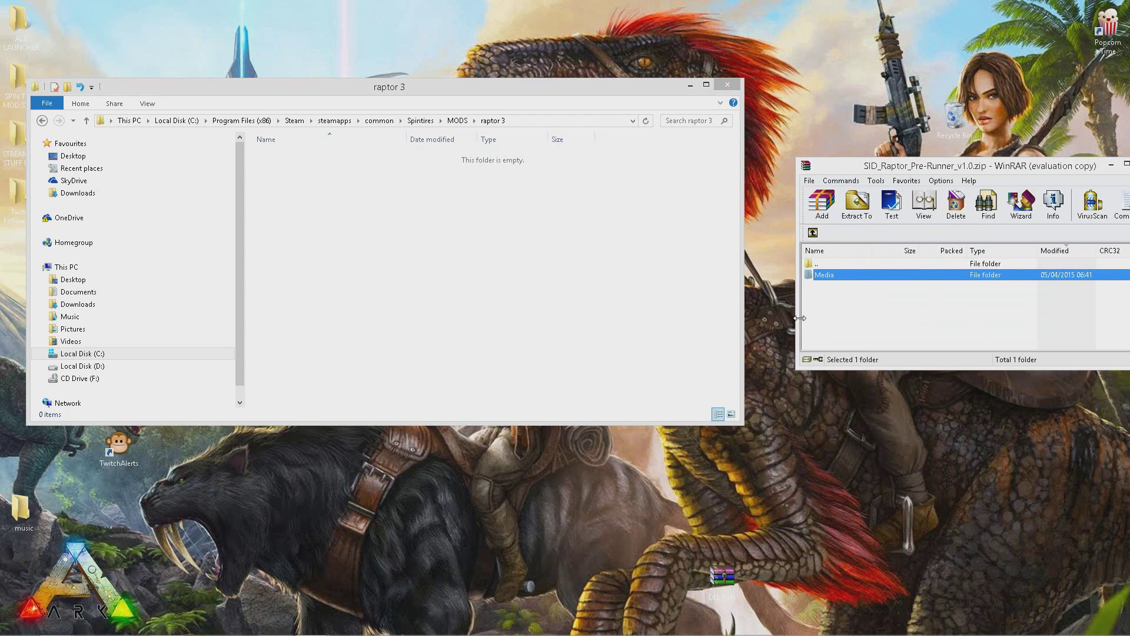
double_click(838, 278)
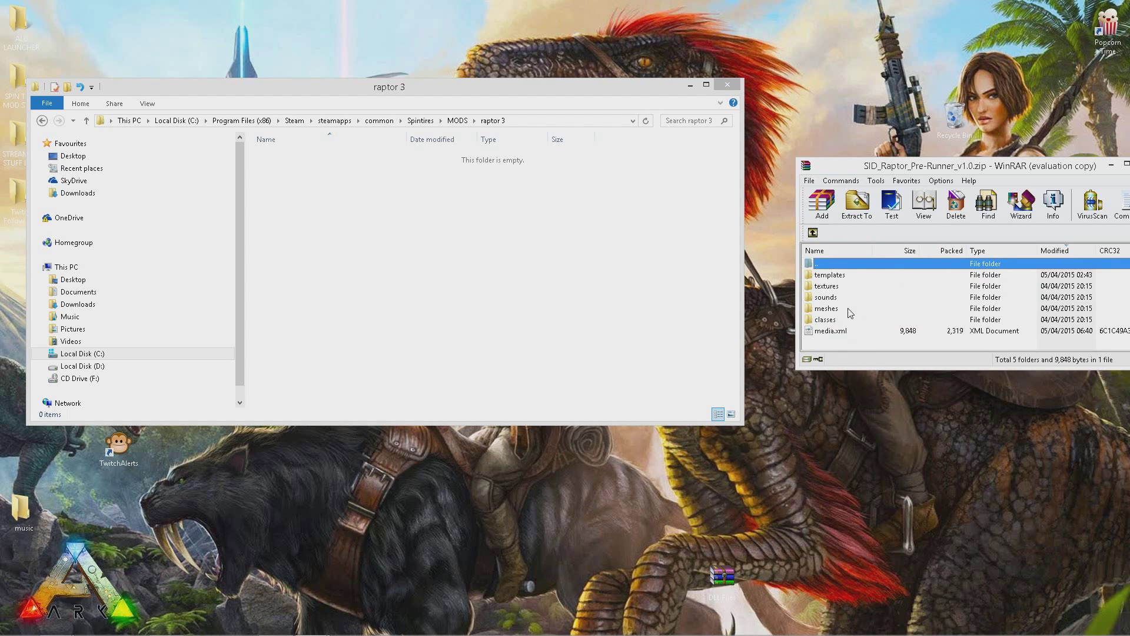
click(813, 233)
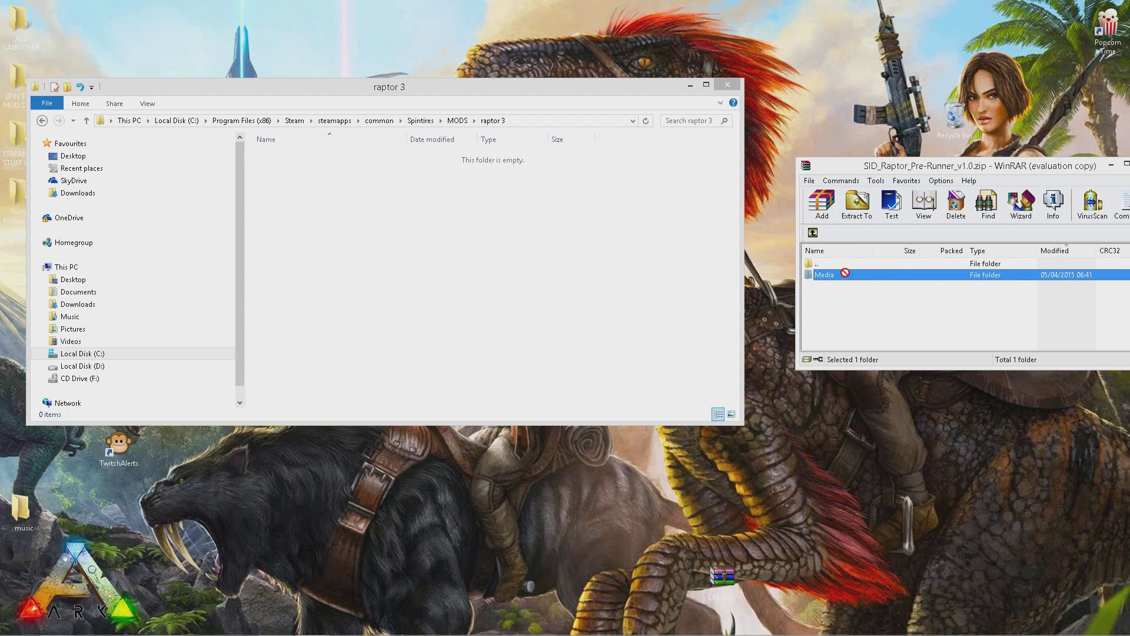
drag(842, 271, 327, 249)
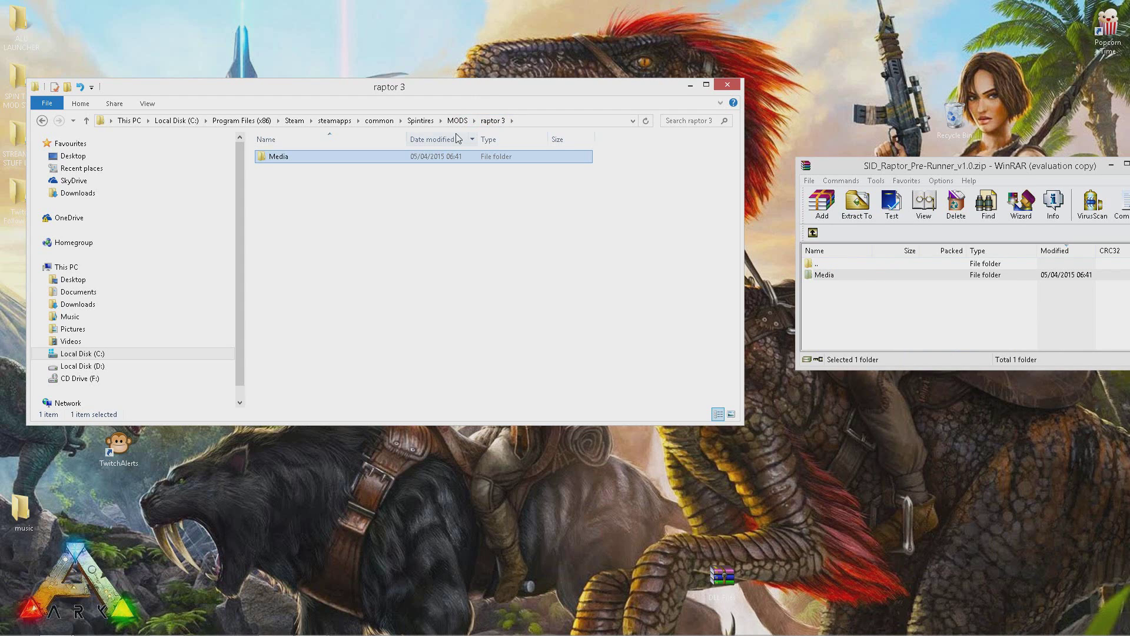
drag(819, 166, 670, 170)
click(1002, 168)
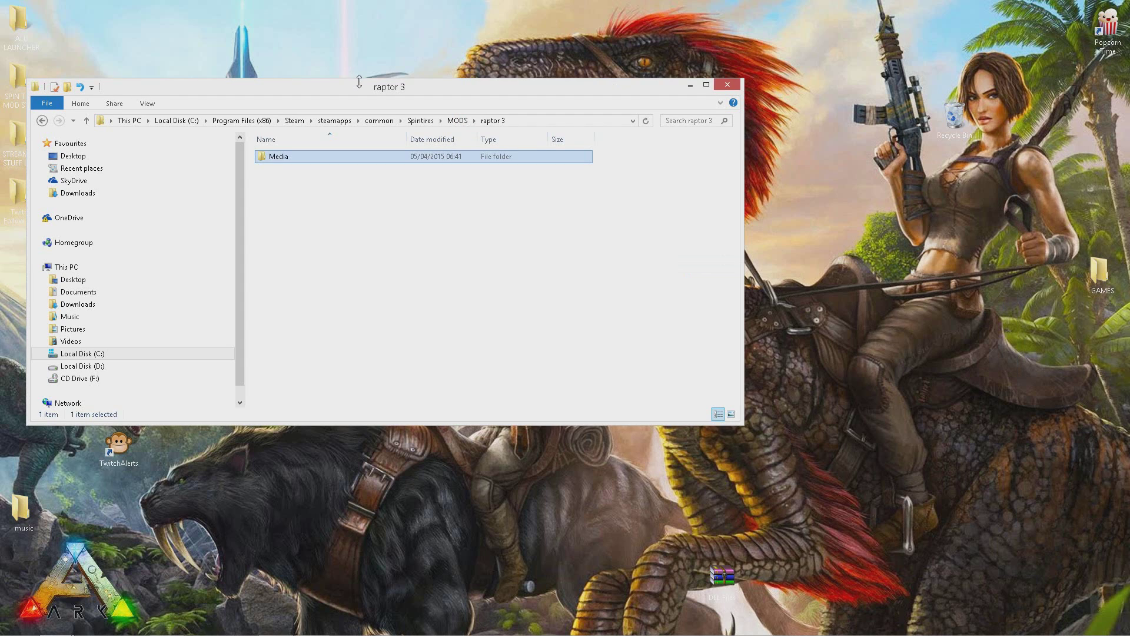
- Bring up the Downloads folder, select the level_El Bosque Bravo archive, and move the window clear of the raptor 3 folder
drag(359, 81, 486, 87)
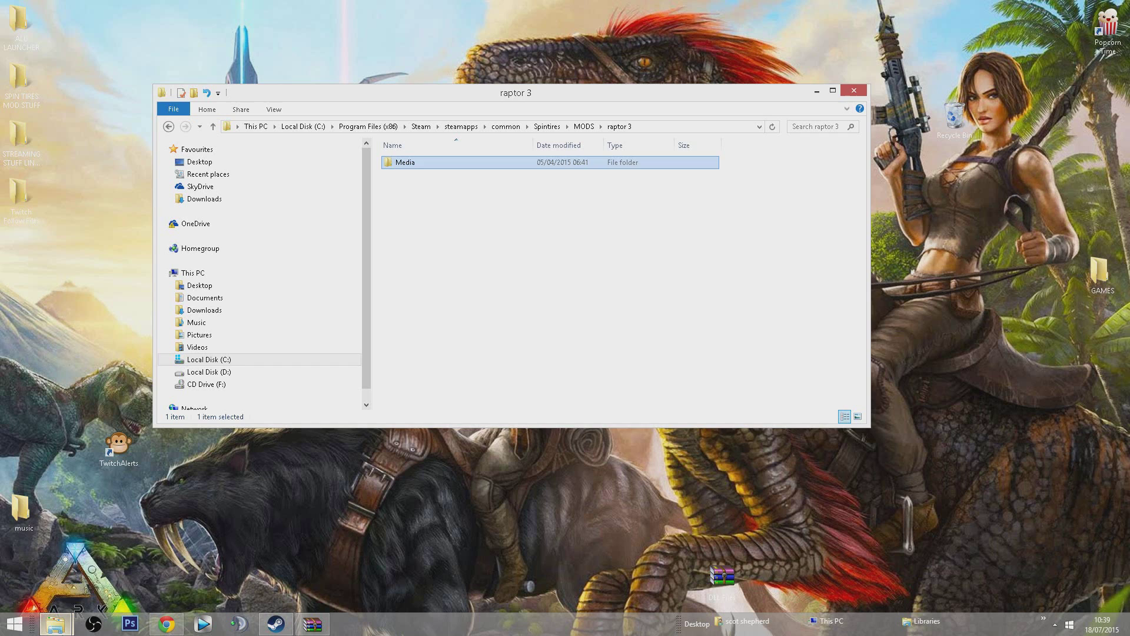
mouse_move(66, 628)
click(72, 593)
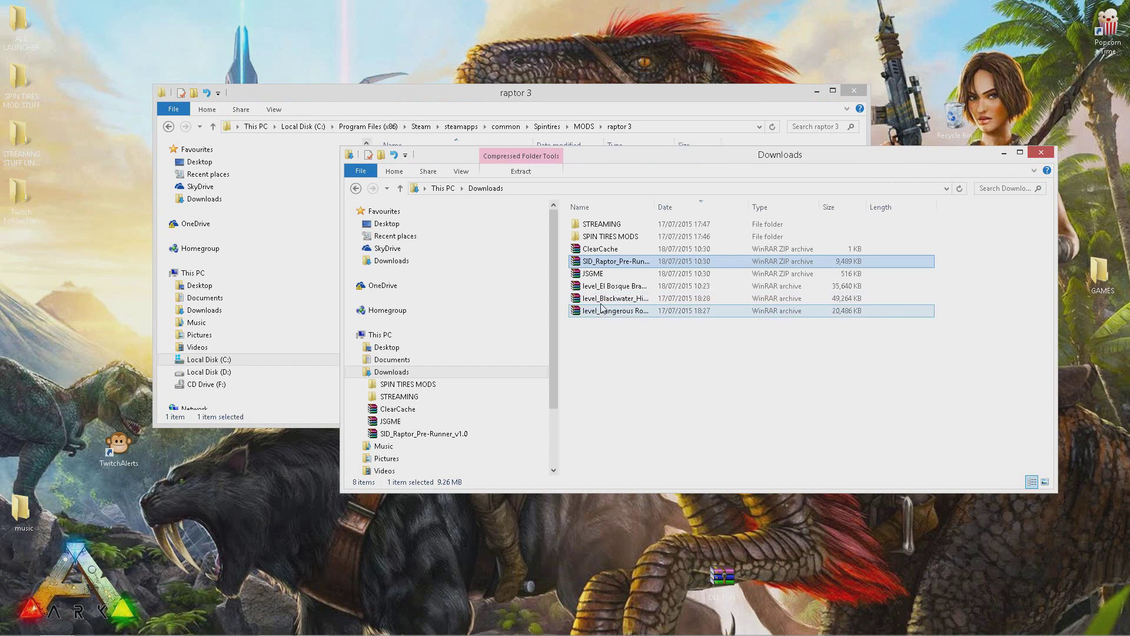
click(616, 285)
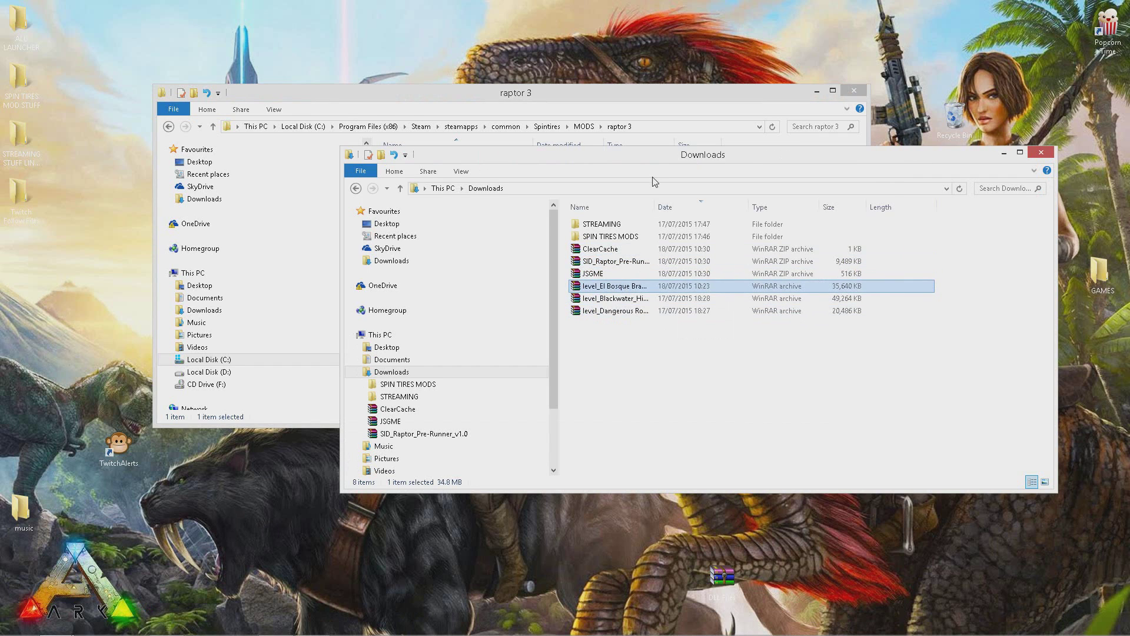
drag(655, 181, 998, 247)
- Create a folder named "barvo" in the Spintires MODS folder
click(169, 128)
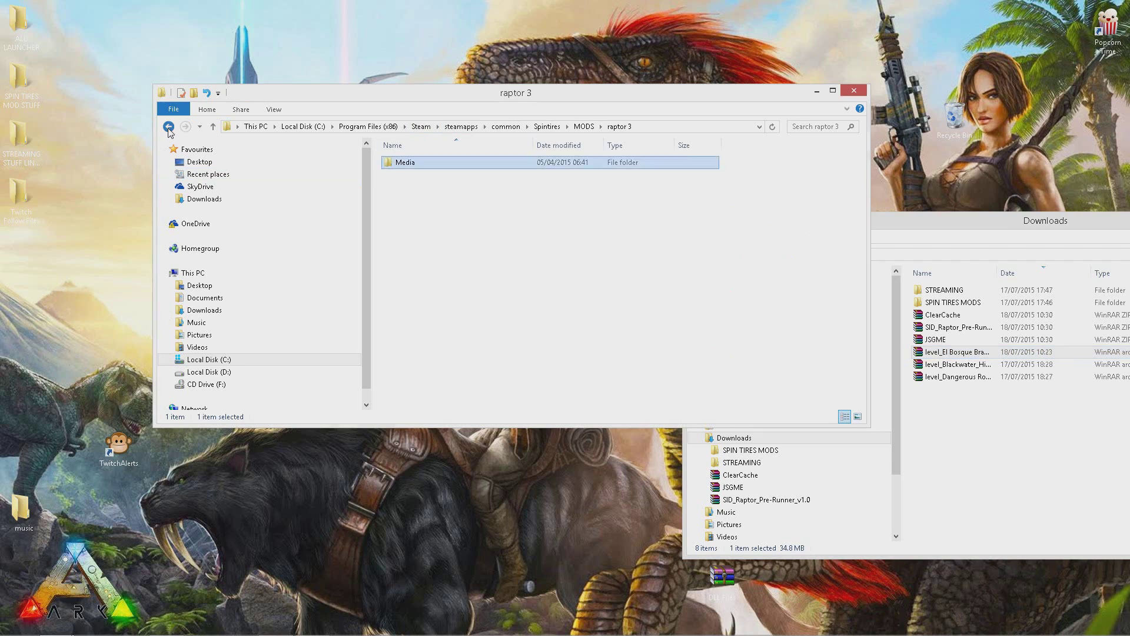
click(169, 128)
click(547, 126)
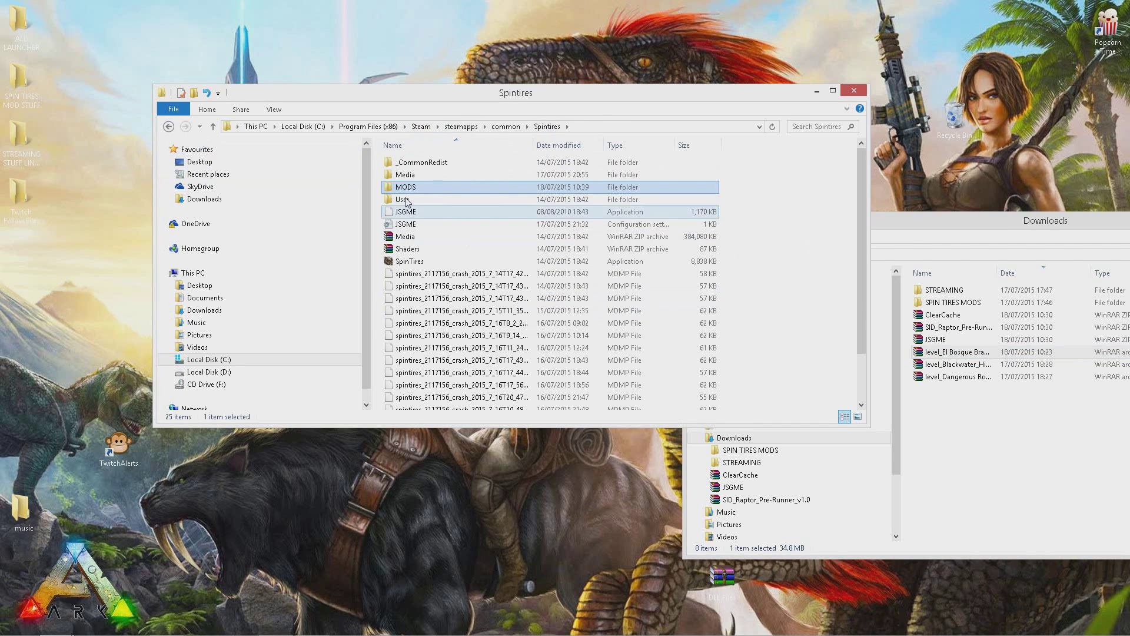
double_click(408, 188)
right_click(459, 378)
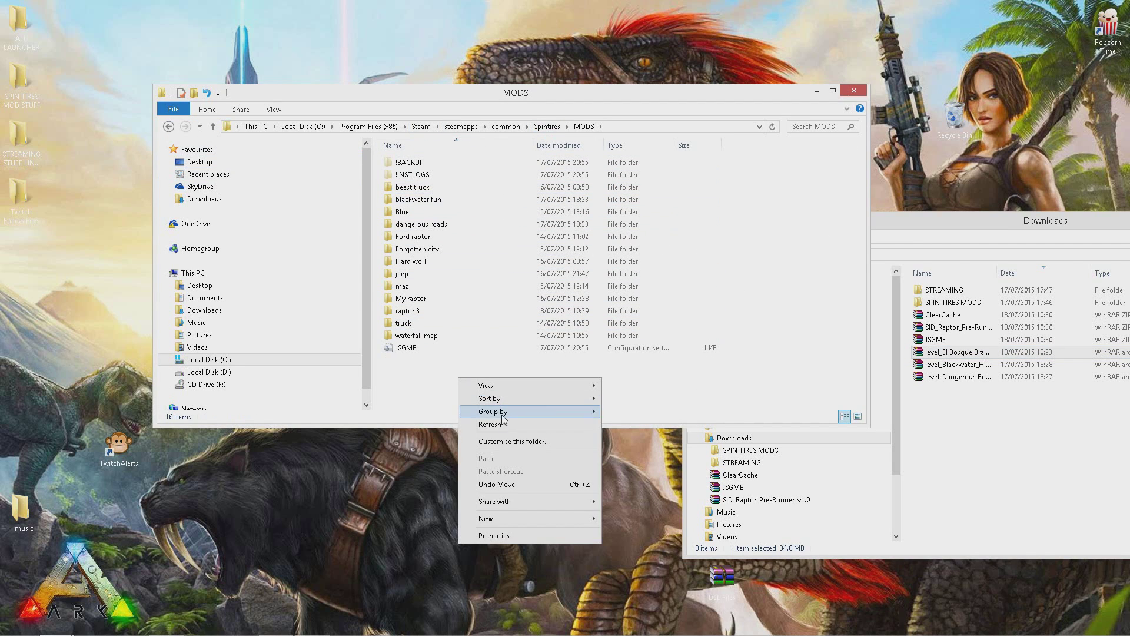
mouse_move(521, 518)
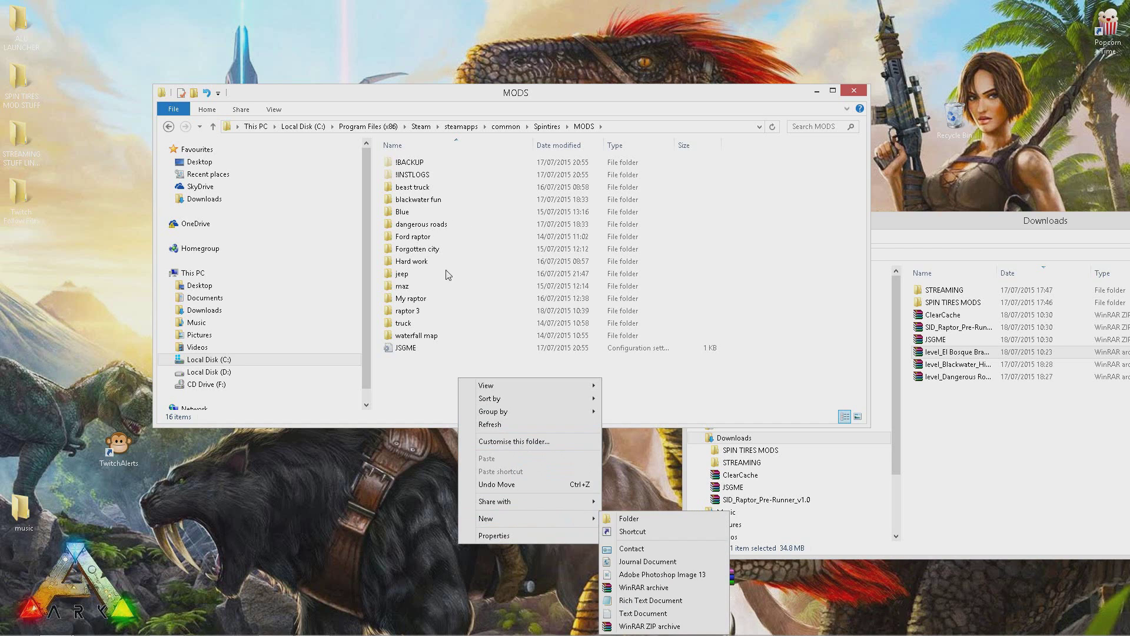
click(625, 519)
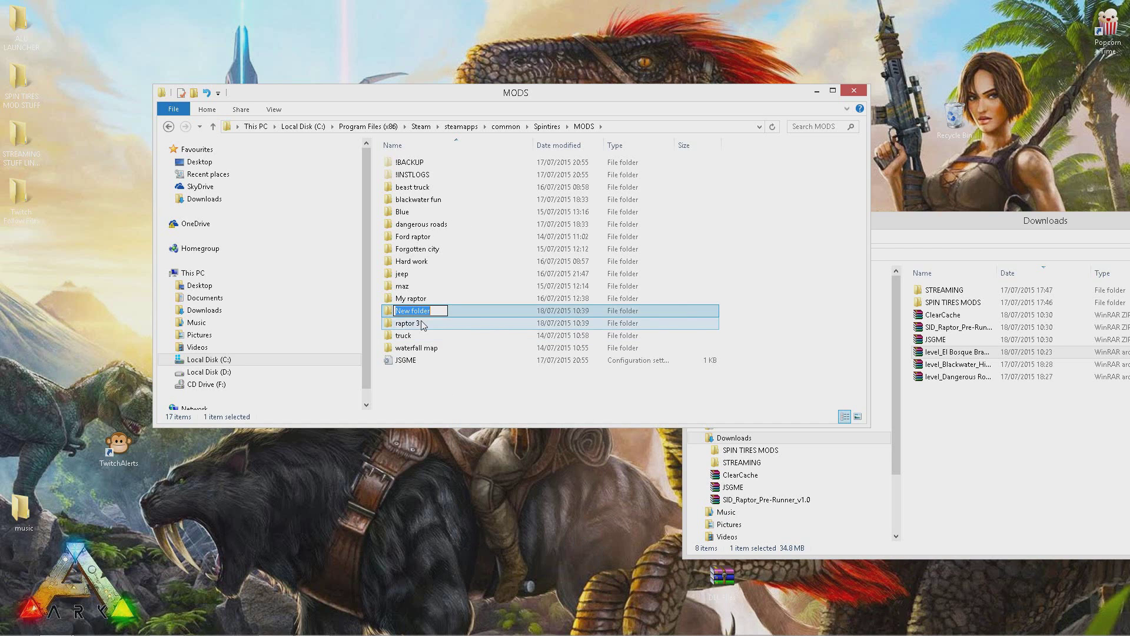
drag(998, 217, 864, 218)
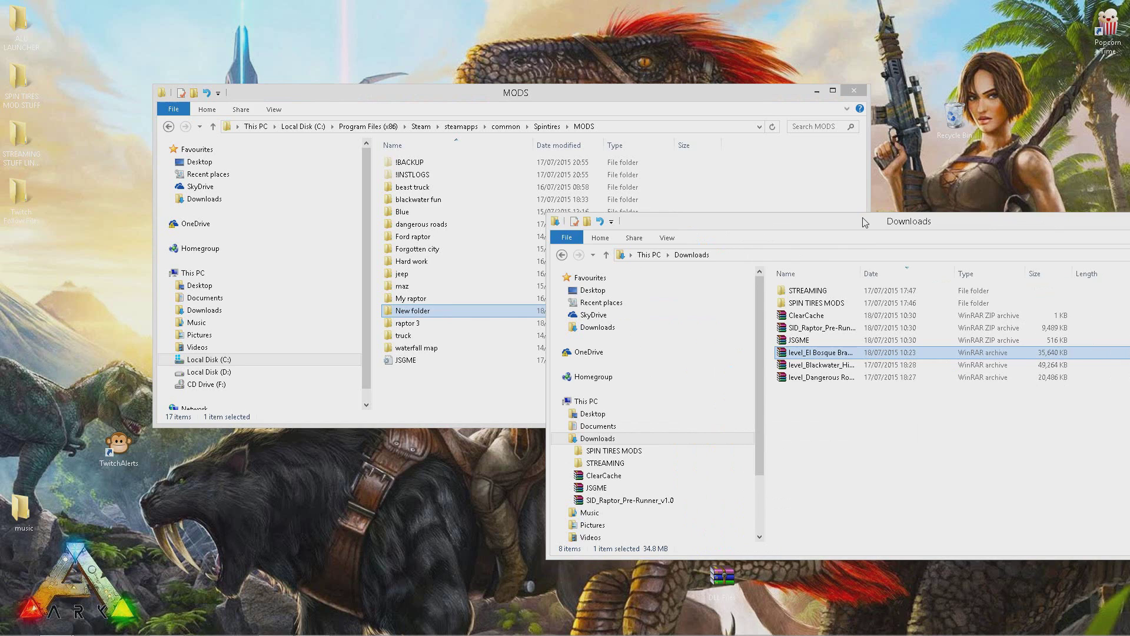
right_click(456, 314)
click(499, 544)
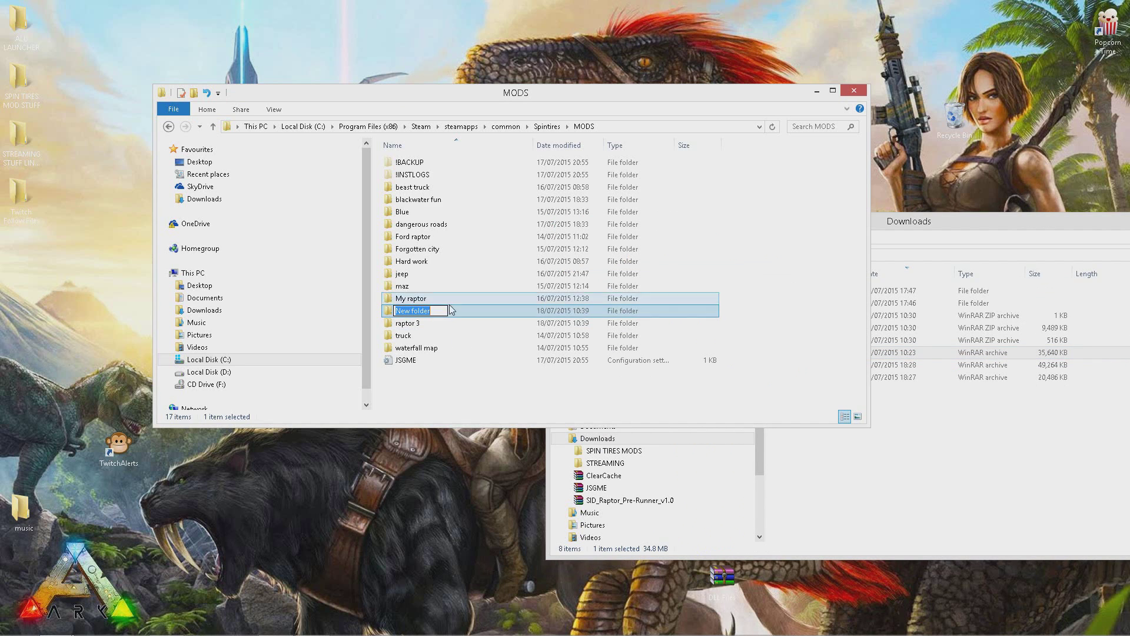
text(barvo)
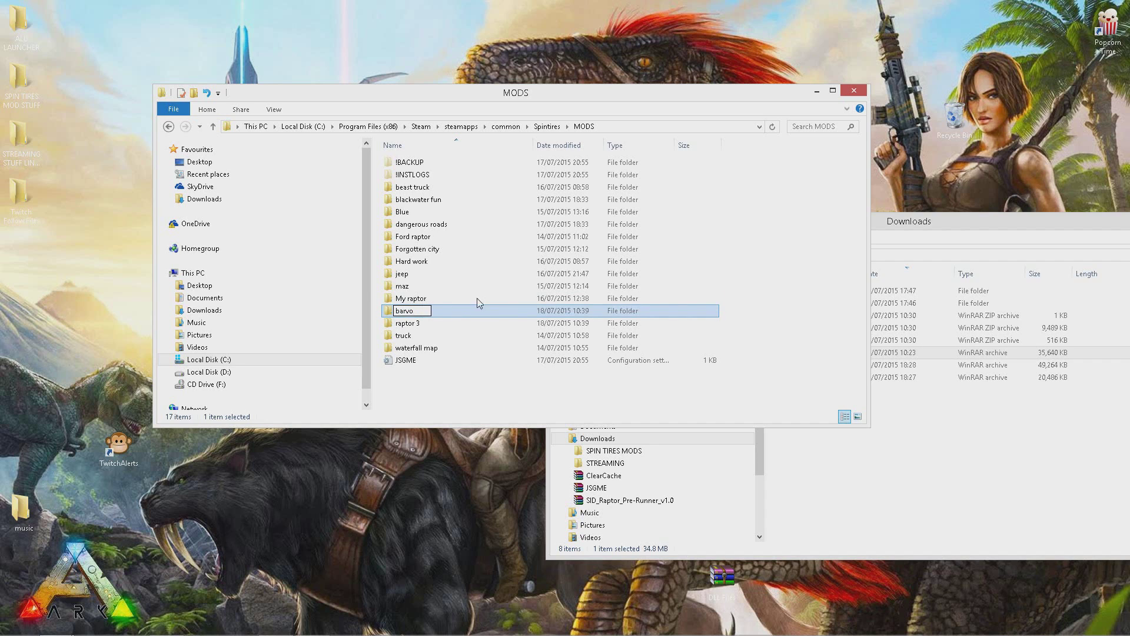
key(Return)
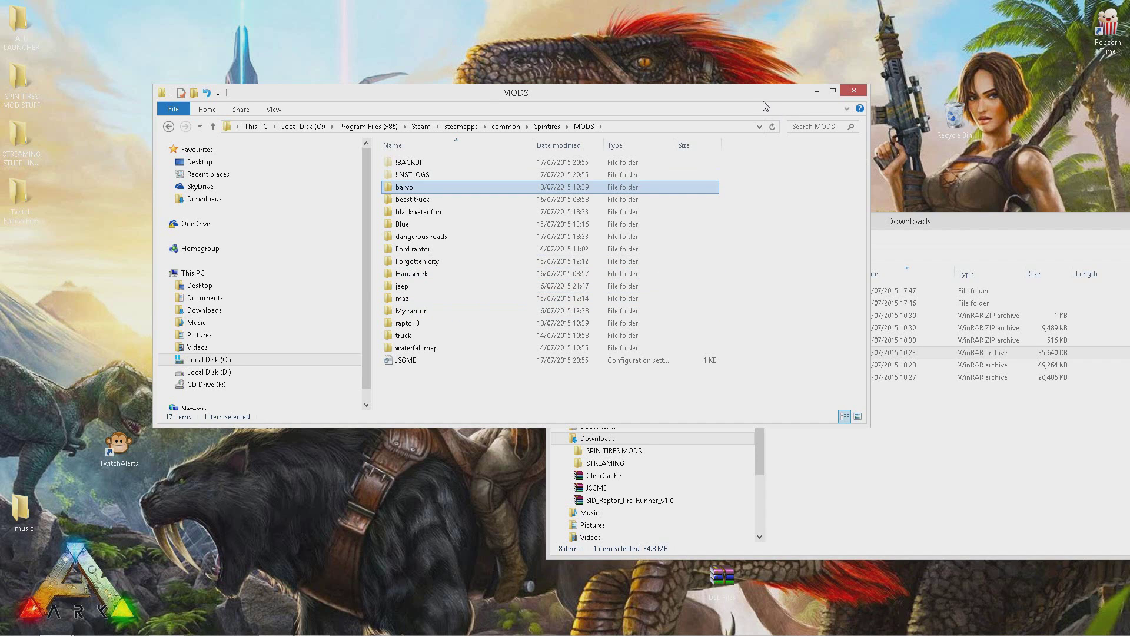
- Open the level_El Bosque Bravo archive from Downloads, enter its level folder, and place it beside the MODS window with media selected
drag(765, 106, 587, 100)
drag(947, 221, 962, 163)
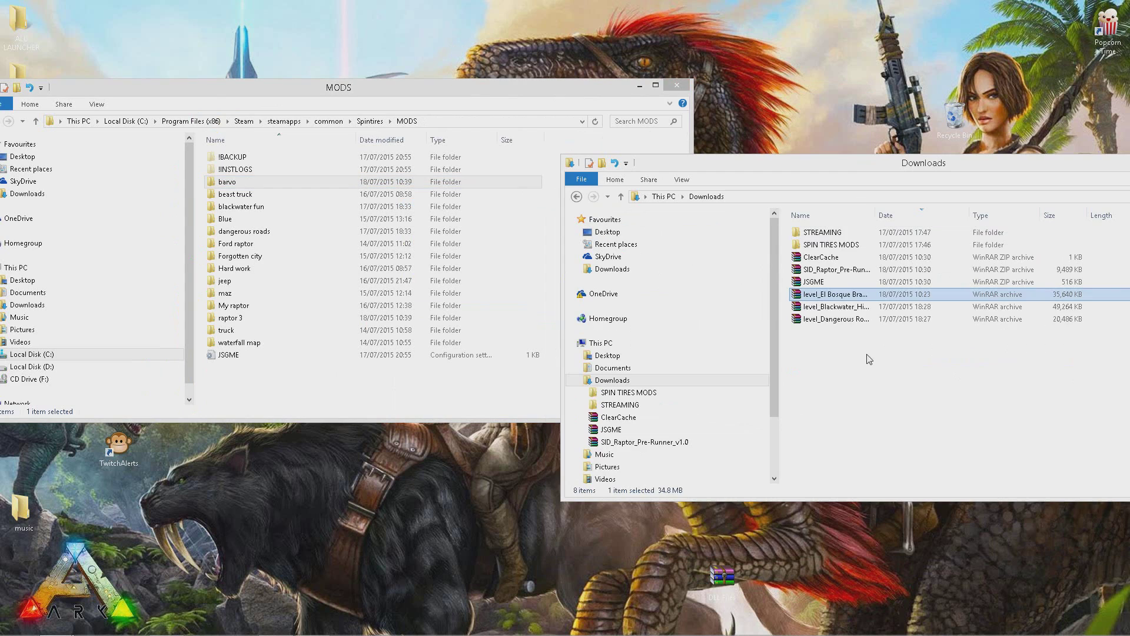
double_click(837, 296)
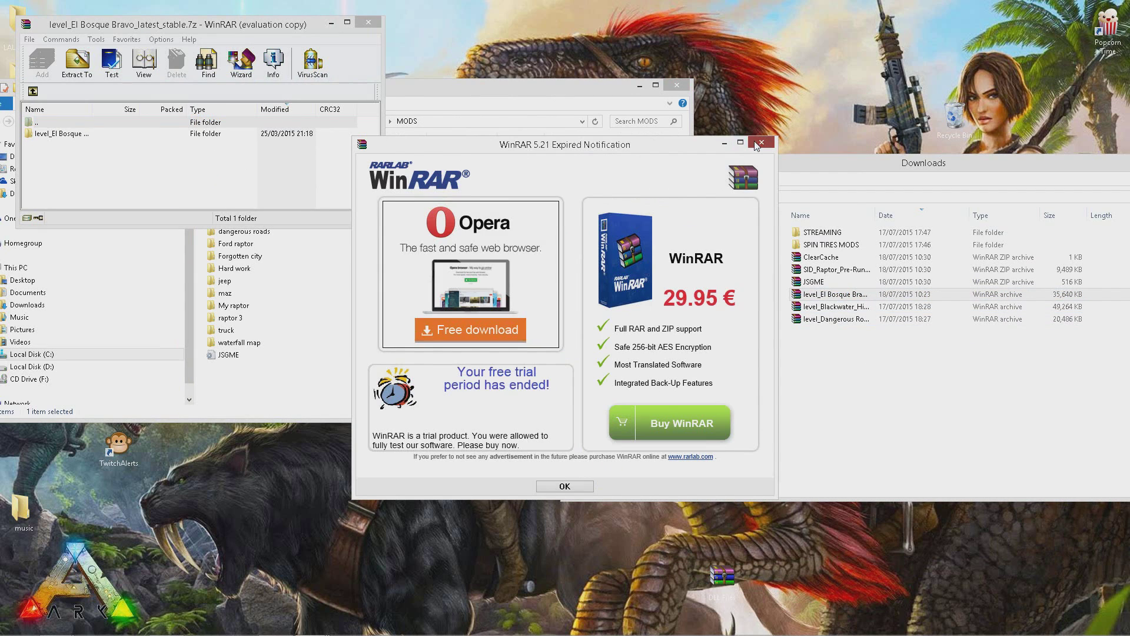
click(761, 143)
drag(63, 24, 666, 118)
double_click(667, 230)
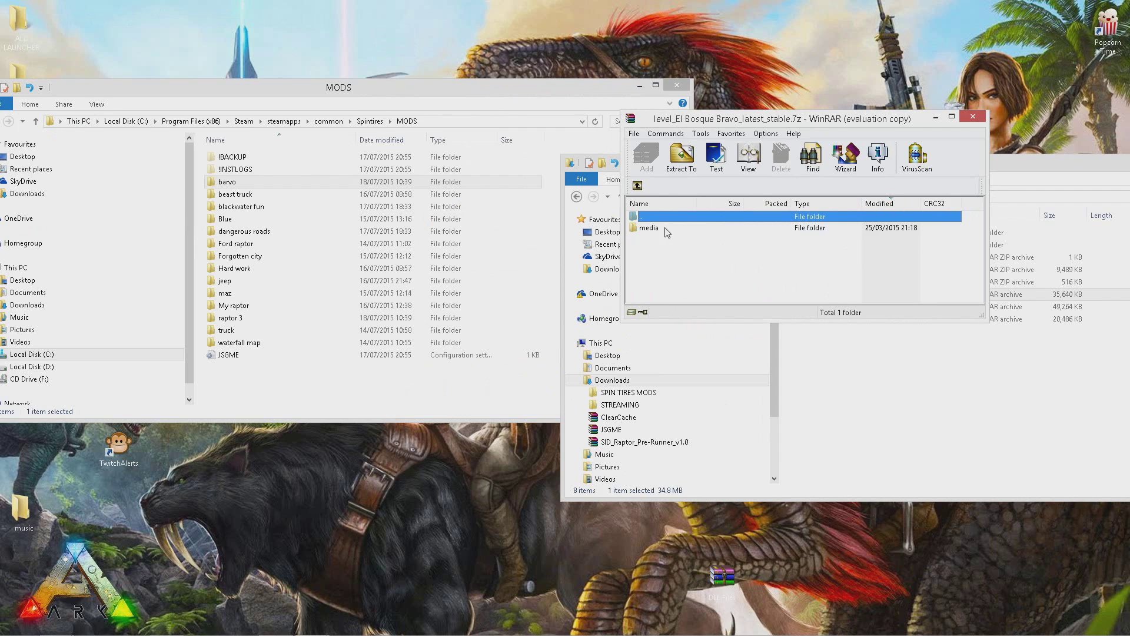
click(664, 229)
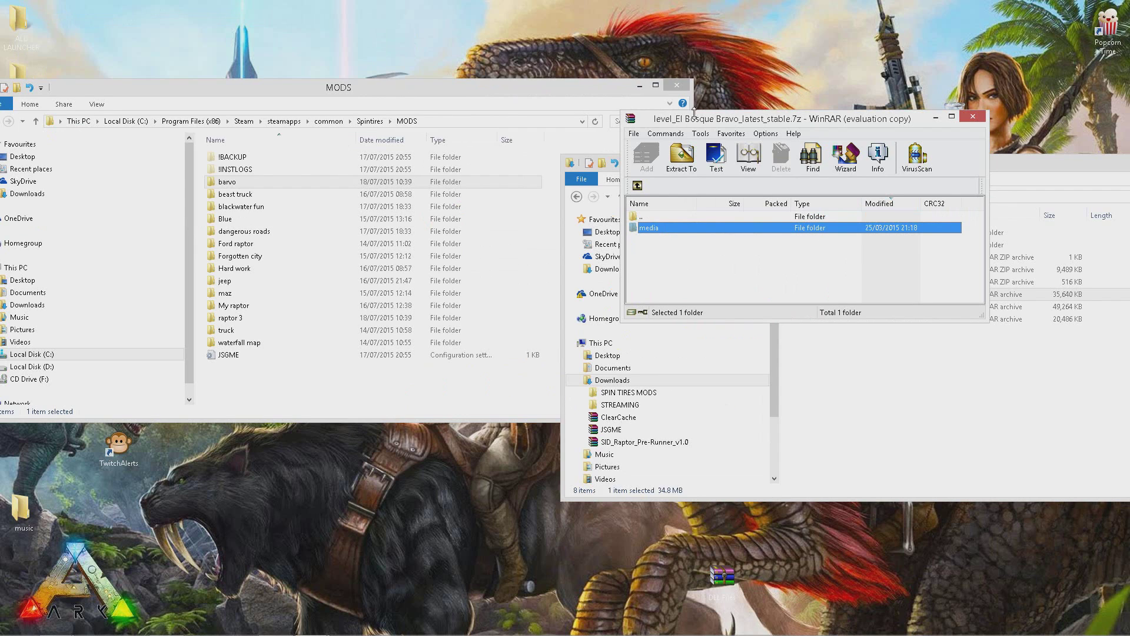
drag(693, 112, 728, 122)
- Copy the media folder from the El Bosque Bravo archive into the barvo folder and close the archive
click(242, 183)
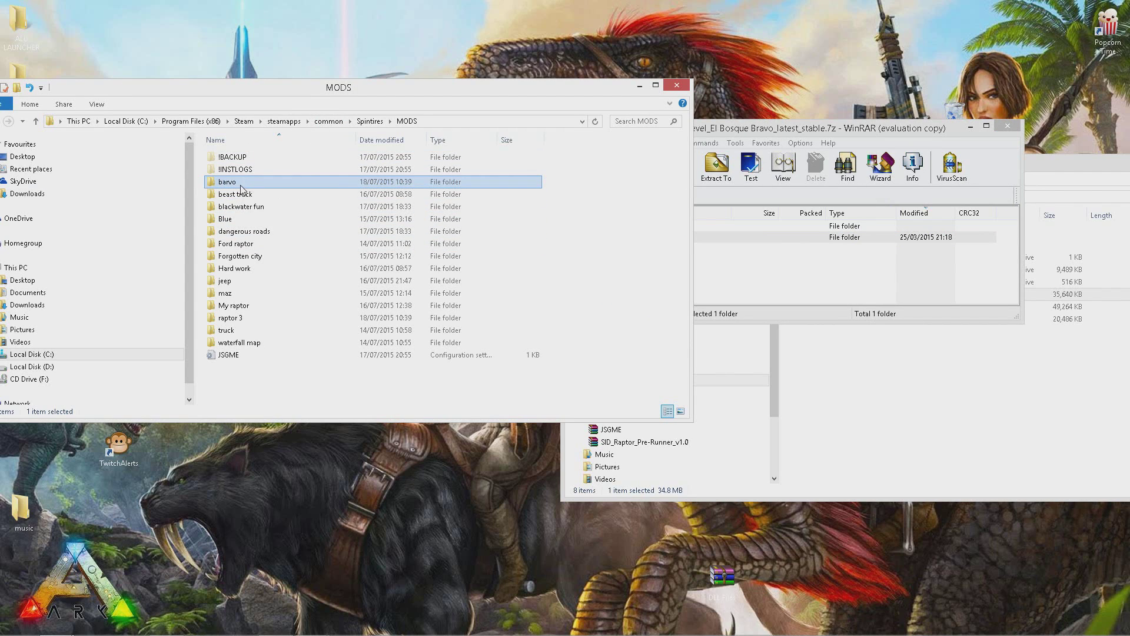
double_click(243, 186)
click(709, 240)
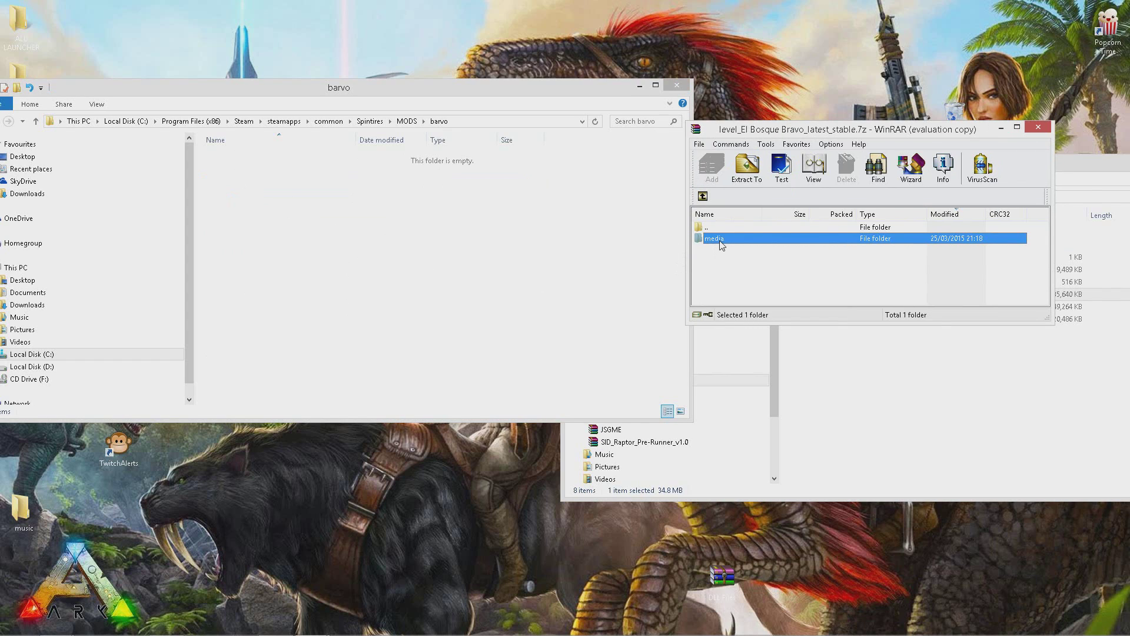
drag(721, 245, 328, 295)
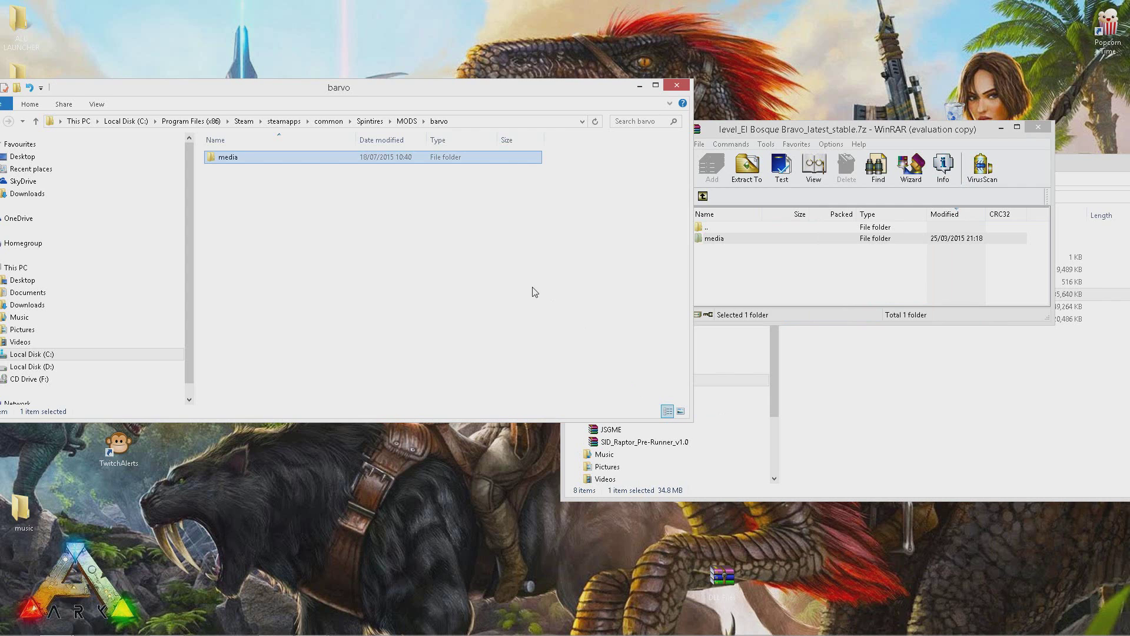
click(941, 127)
click(1037, 127)
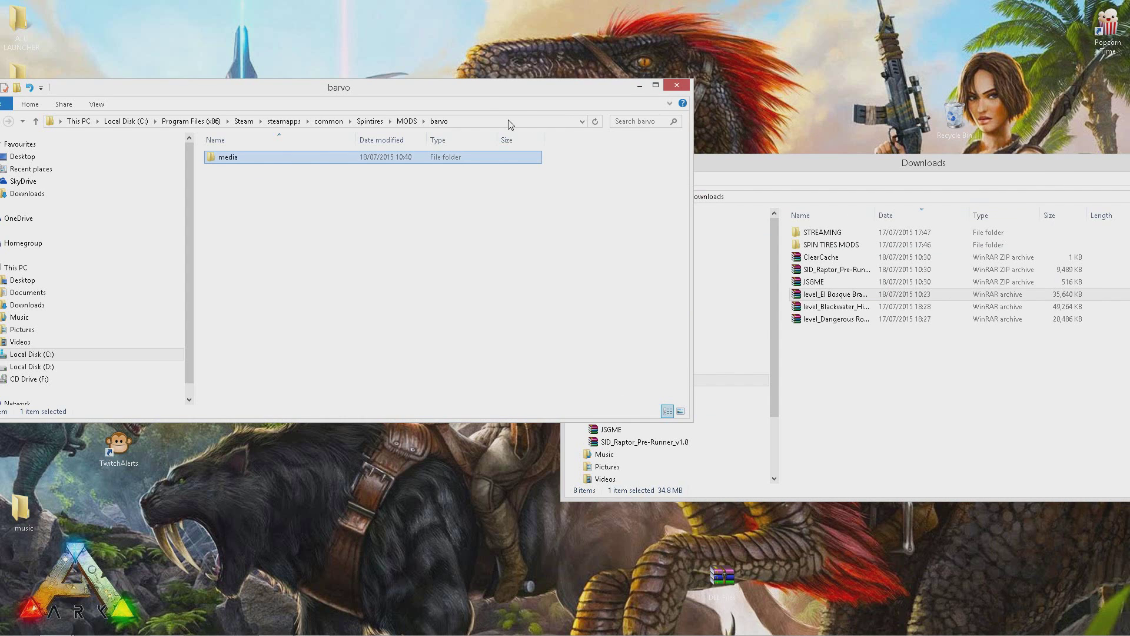
- Minimise the barvo folder window and bring up the Spintires game
drag(516, 88, 734, 106)
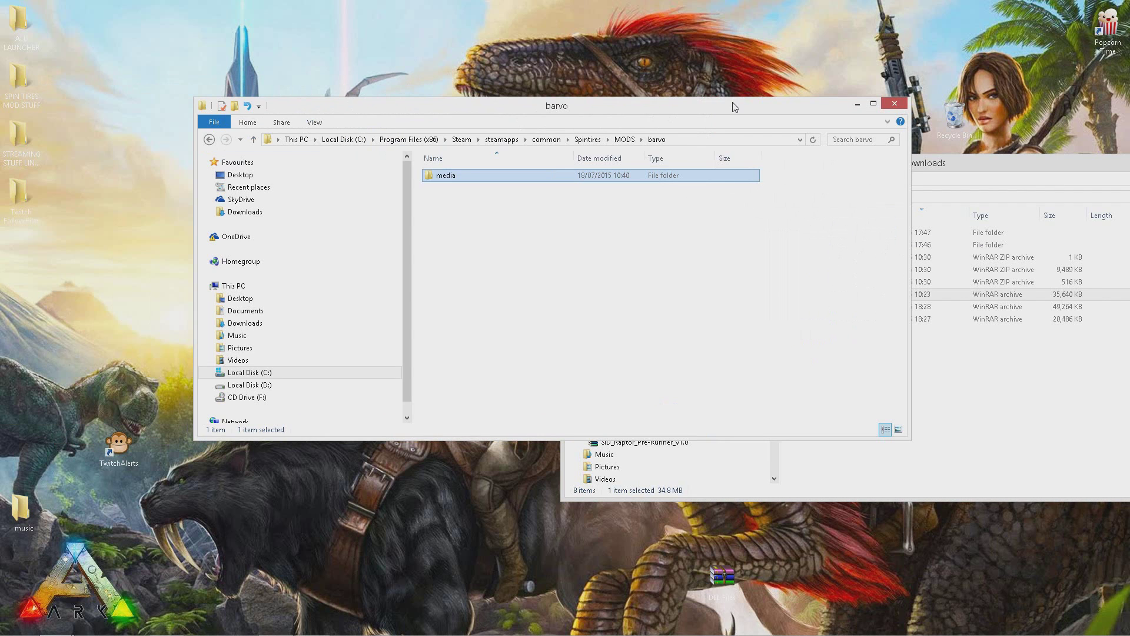
click(857, 105)
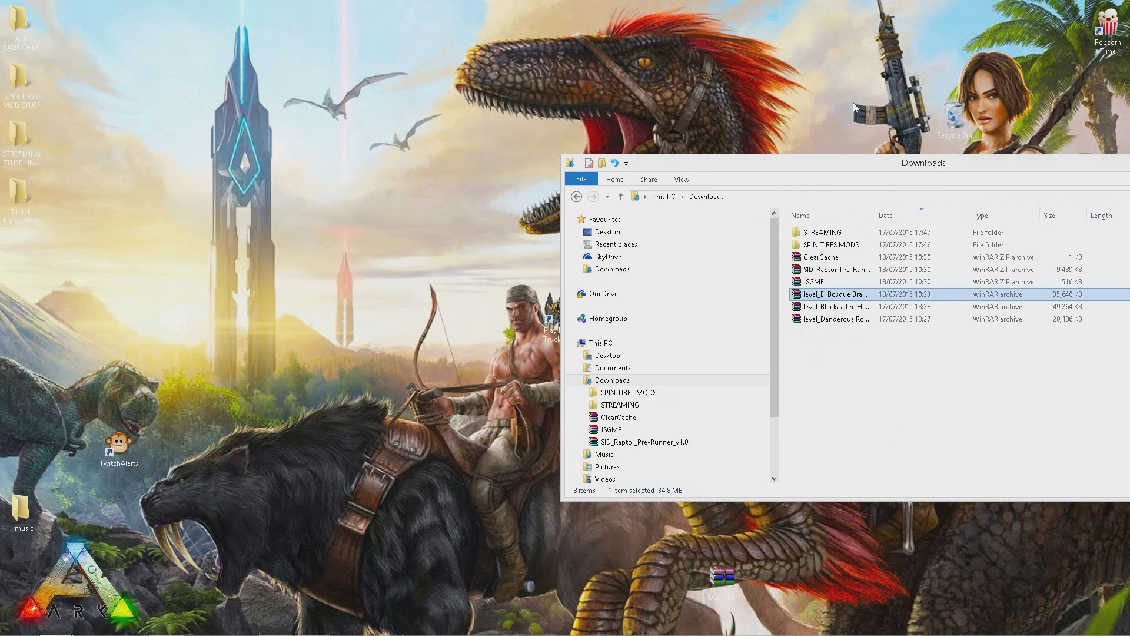
mouse_move(235, 632)
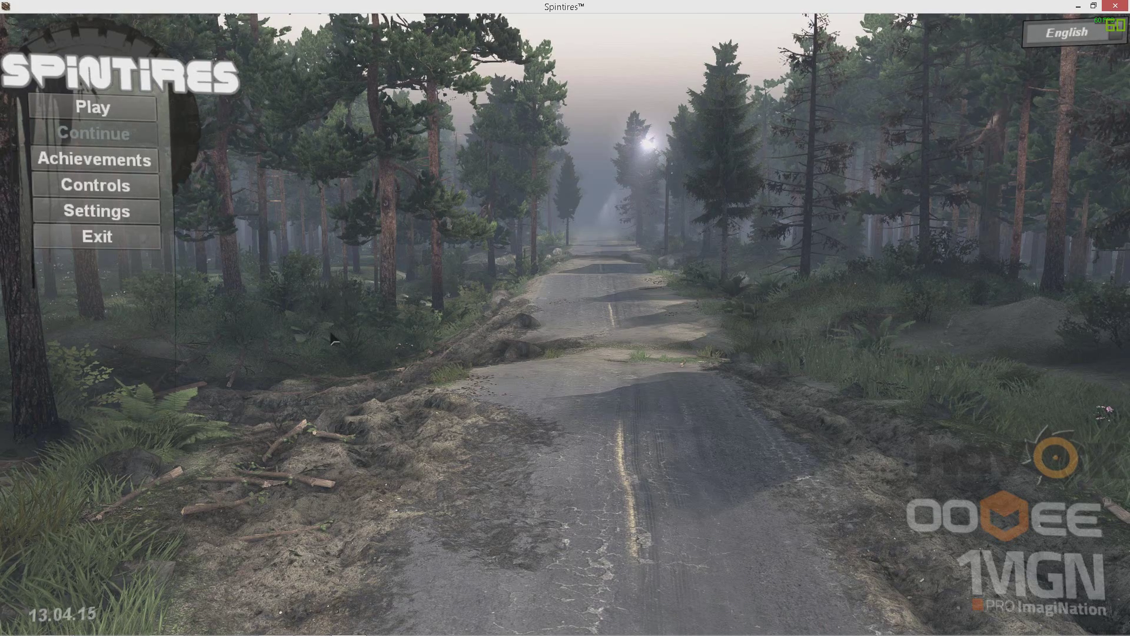
- Switch from the Spintires game to the SPIN TIRES MOD STUFF folder window
key(alt+Tab)
key(alt+Tab)
key(alt+Tab)
key(alt+Tab)
key(alt+Tab)
key(alt+Tab)
key(alt+Tab)
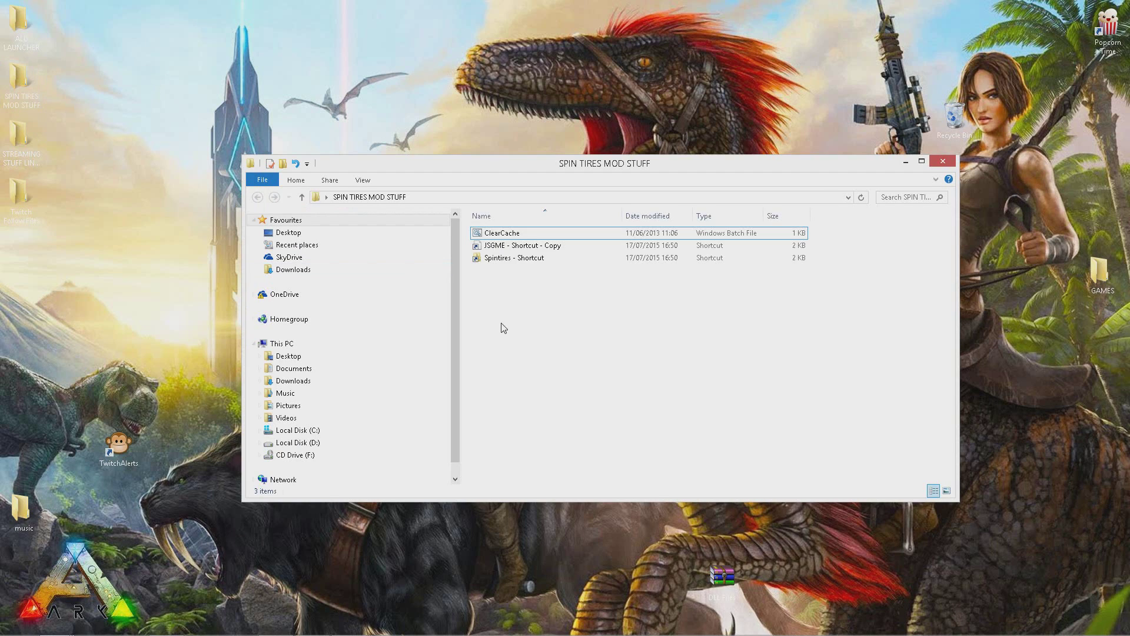
- Launch the Generic Mod Enabler from the JSGME shortcut in the SPIN TIRES MOD STUFF folder
click(505, 246)
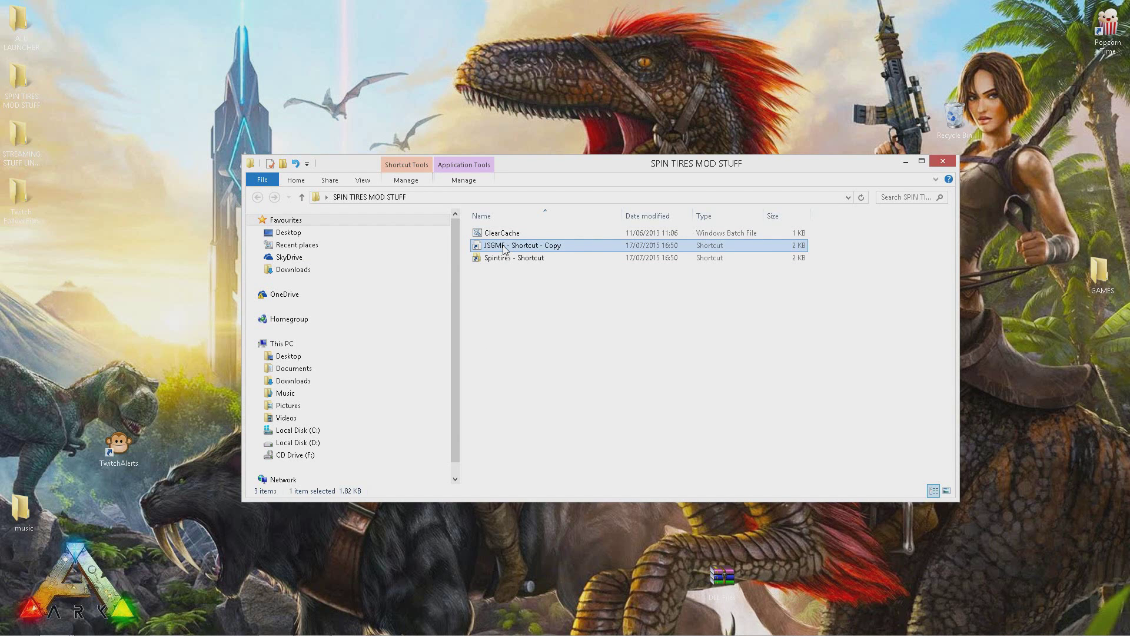
double_click(505, 246)
click(619, 339)
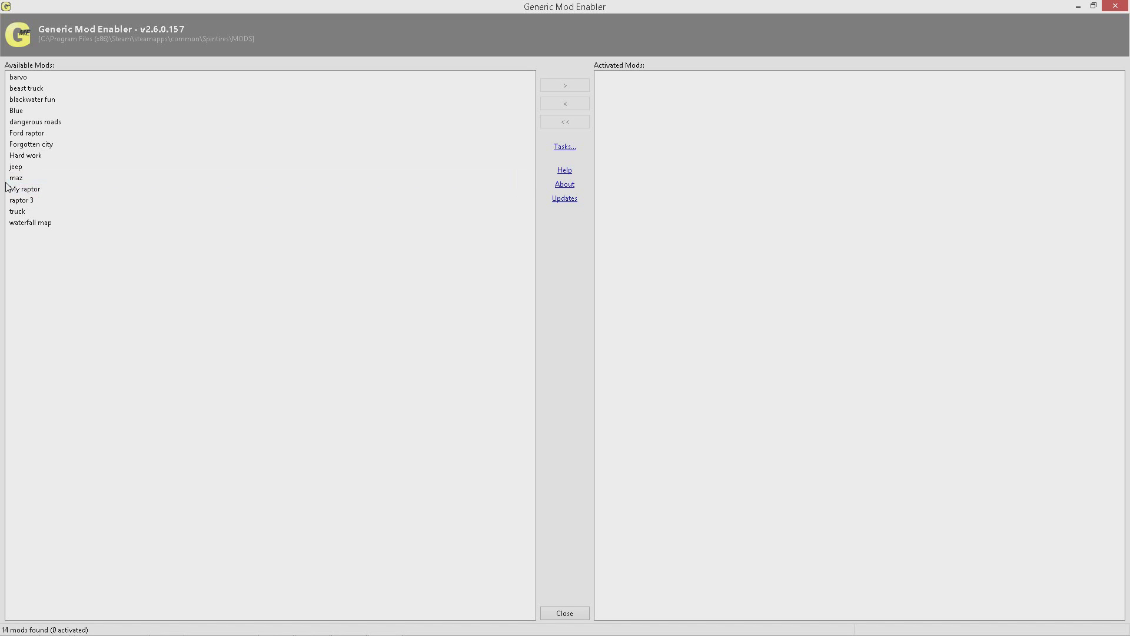
- Activate the raptor 3 and barvo mods, and minimise the Generic Mod Enabler
click(36, 203)
click(559, 84)
click(23, 81)
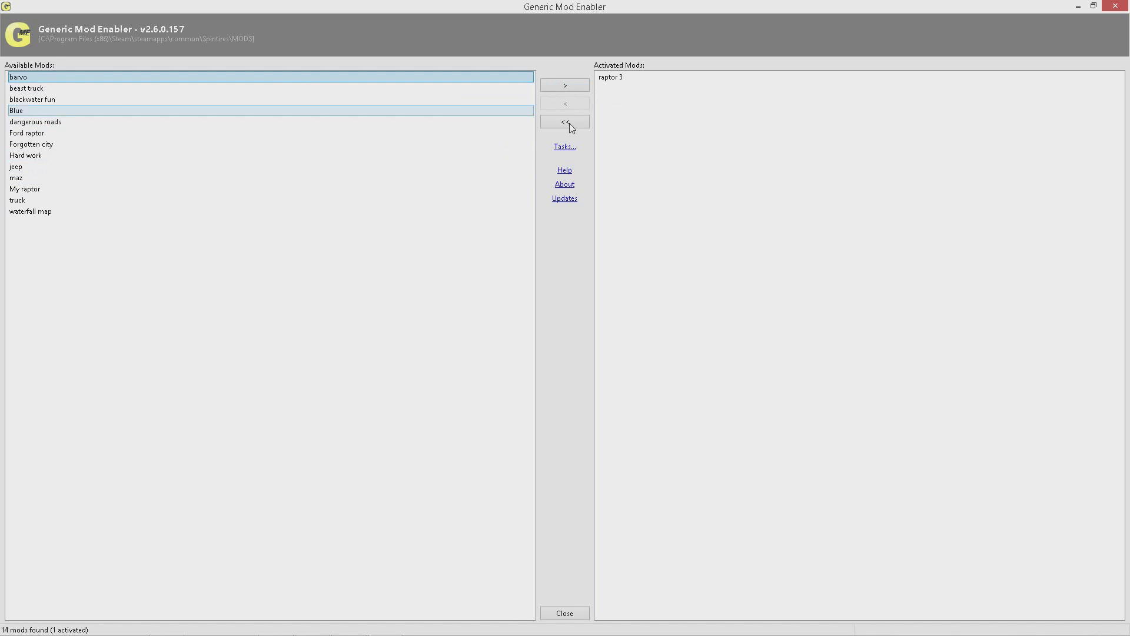
click(553, 85)
click(540, 393)
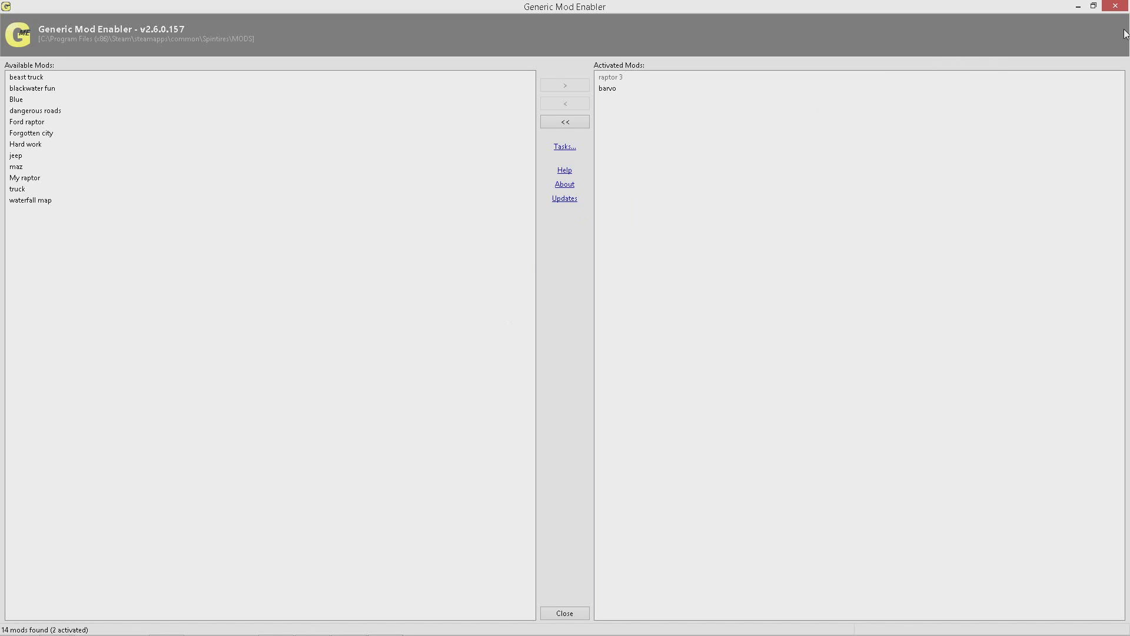
click(1077, 7)
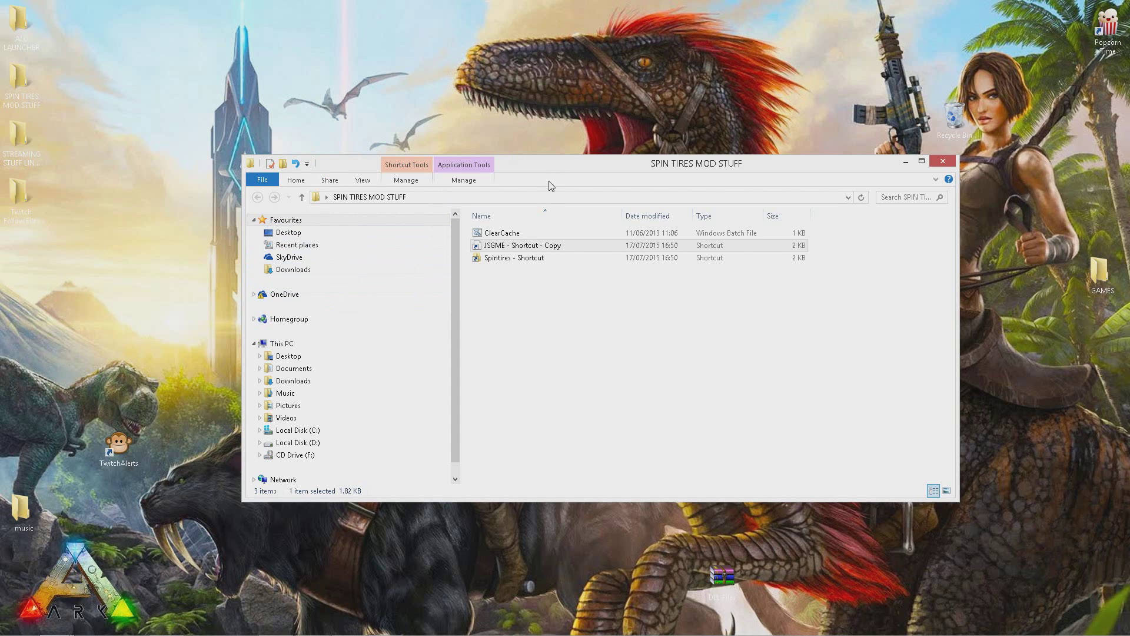
- Switch to Spintires and start a new single-player game on the level_El Bosque Bravo map
drag(550, 171, 549, 160)
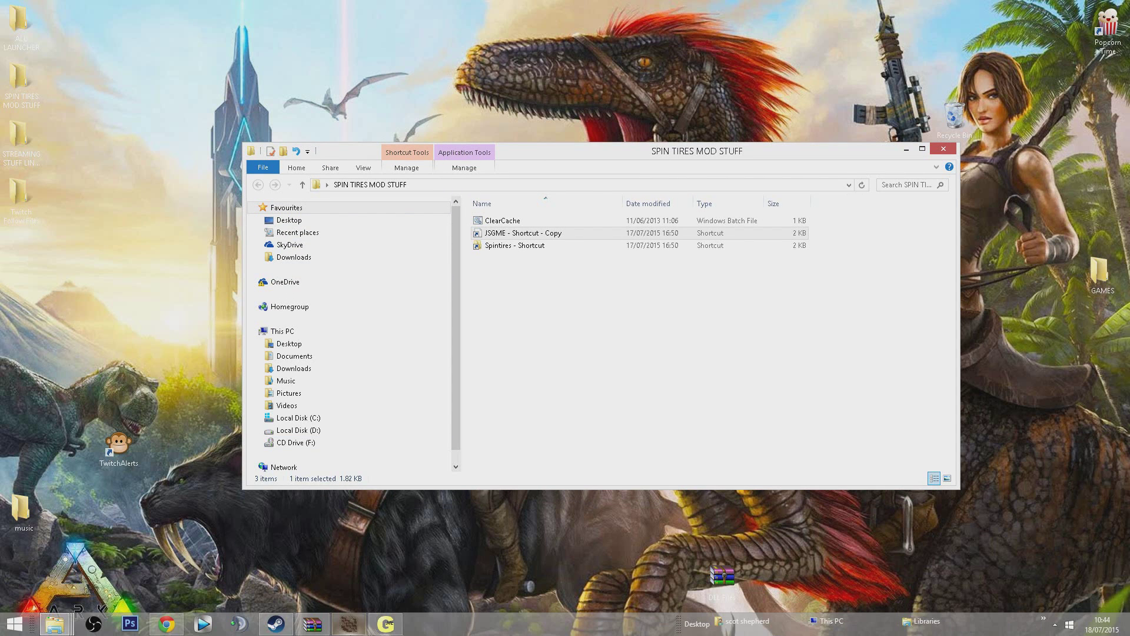
click(357, 624)
click(129, 114)
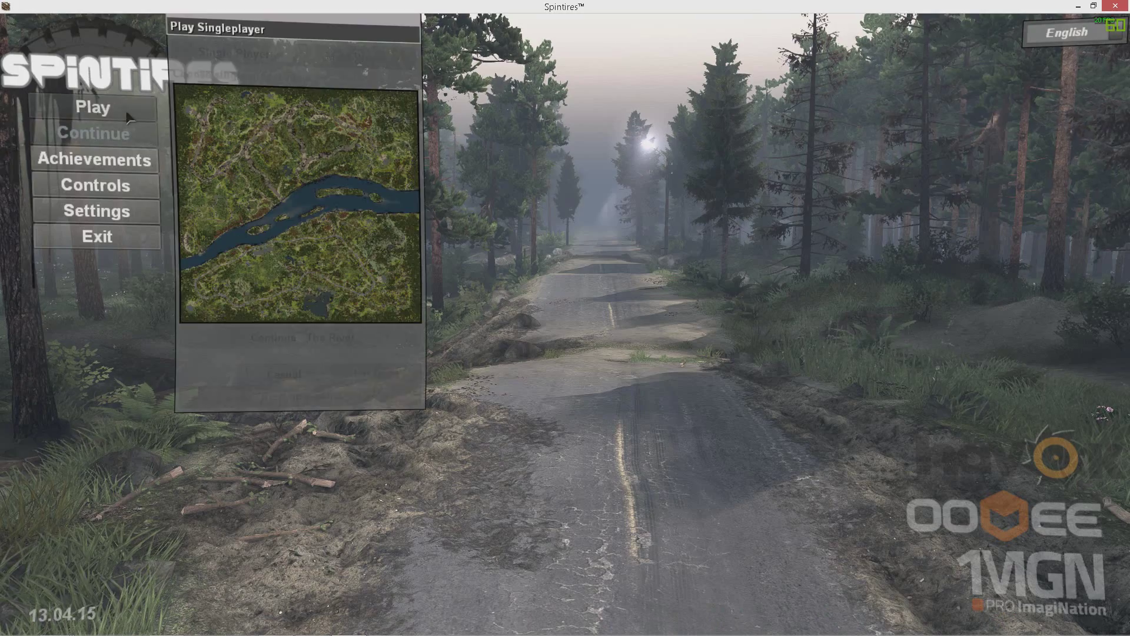
click(282, 187)
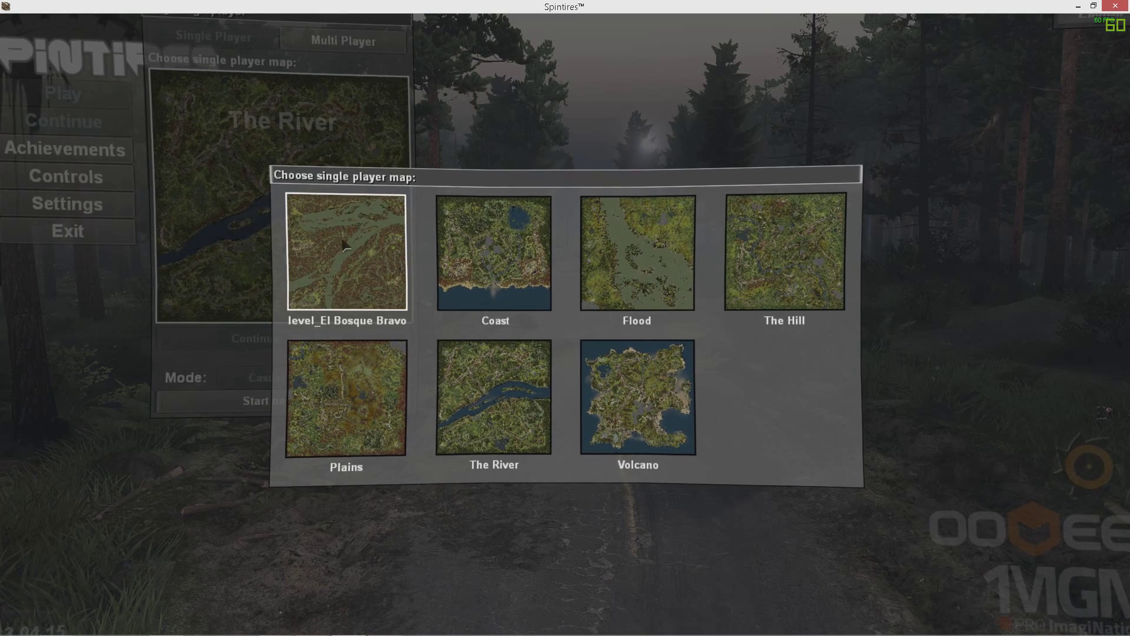
click(388, 275)
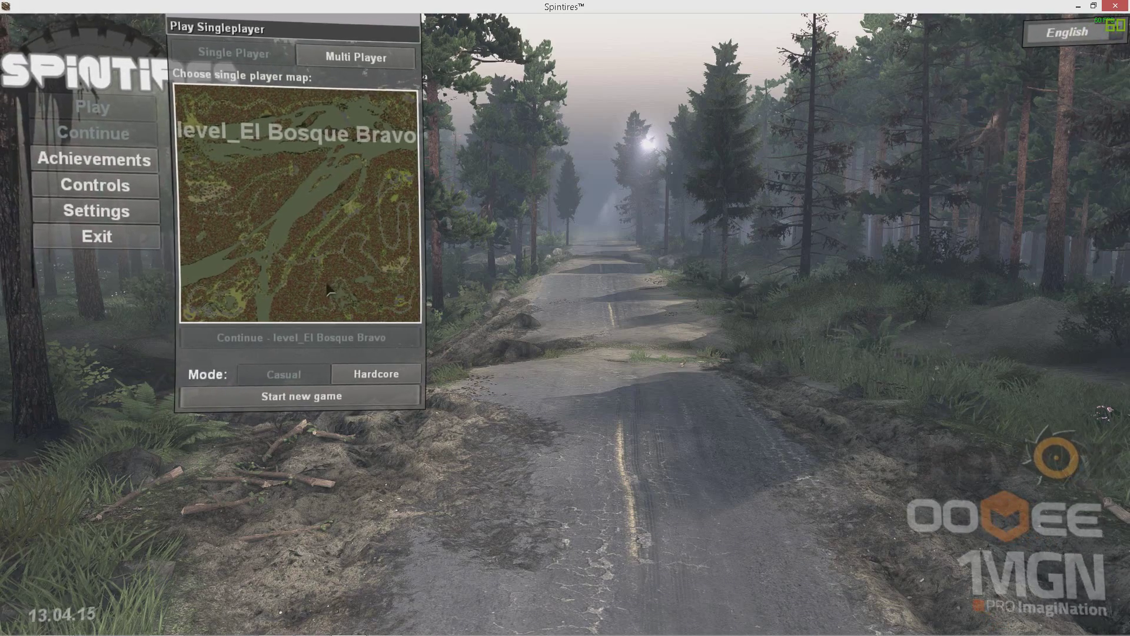
click(348, 320)
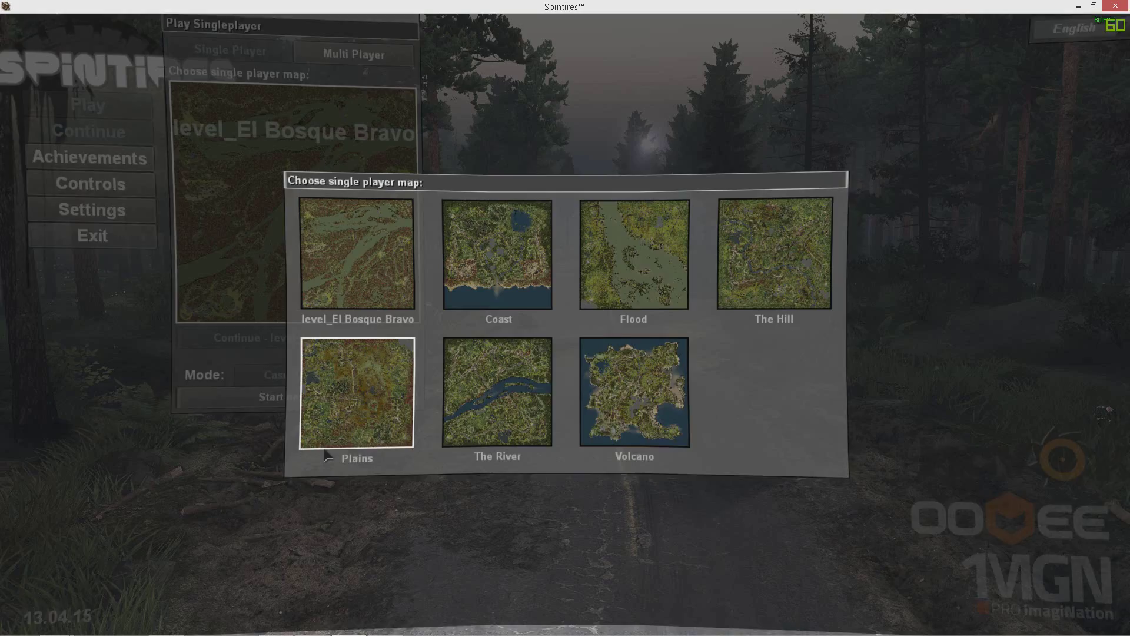
click(348, 306)
click(306, 405)
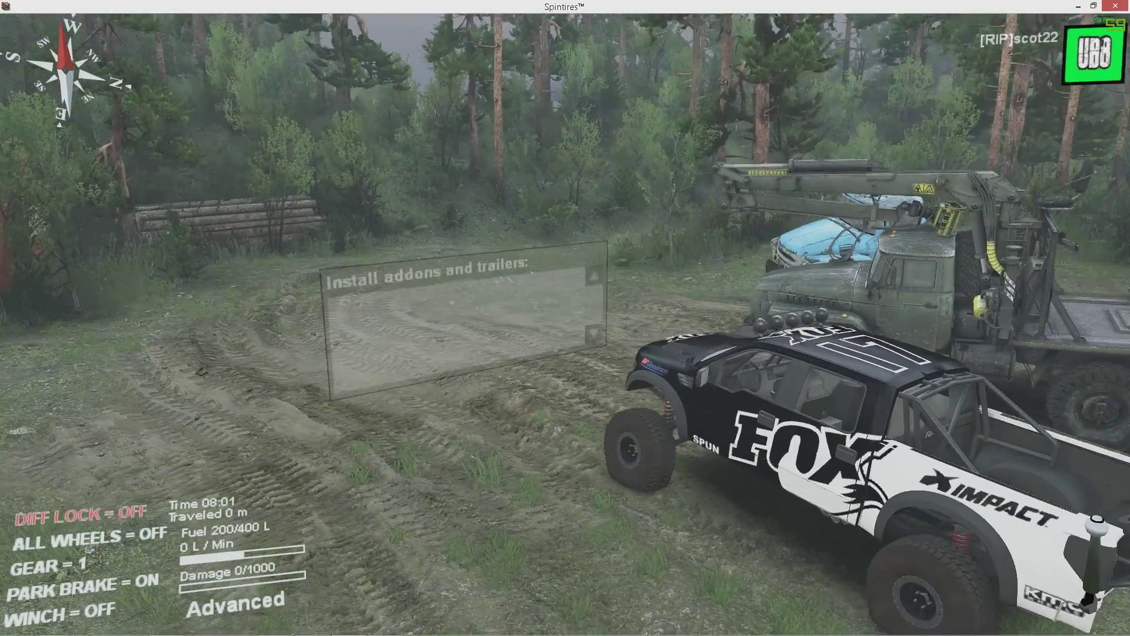
- Lower the game's sound level to near the minimum, apply the settings and return to the game
key(Escape)
click(529, 305)
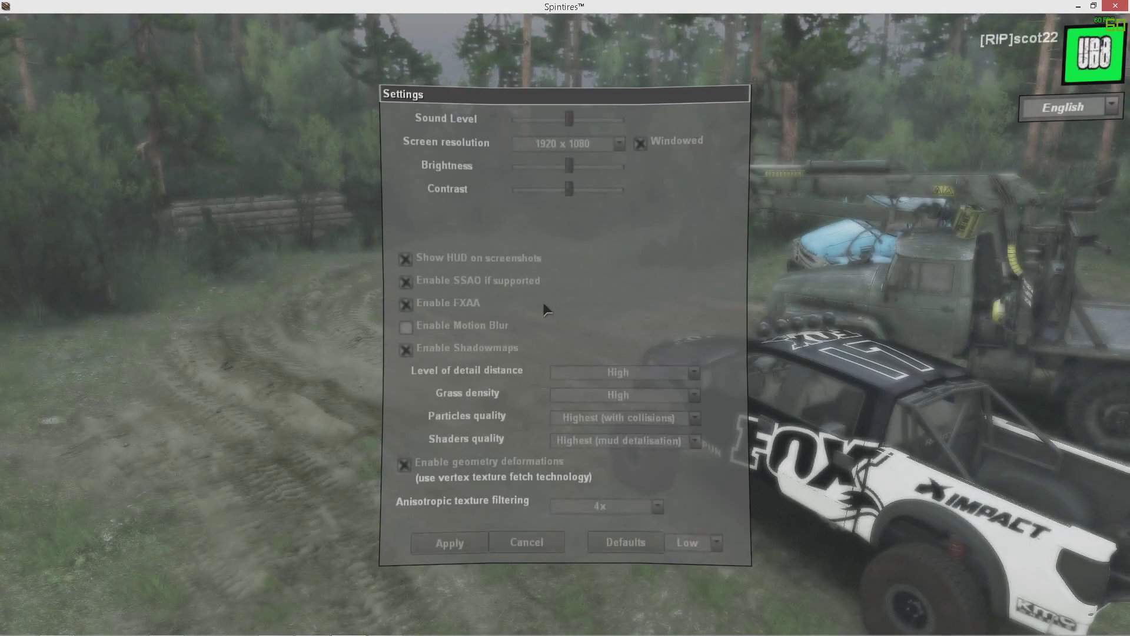
drag(568, 120, 521, 118)
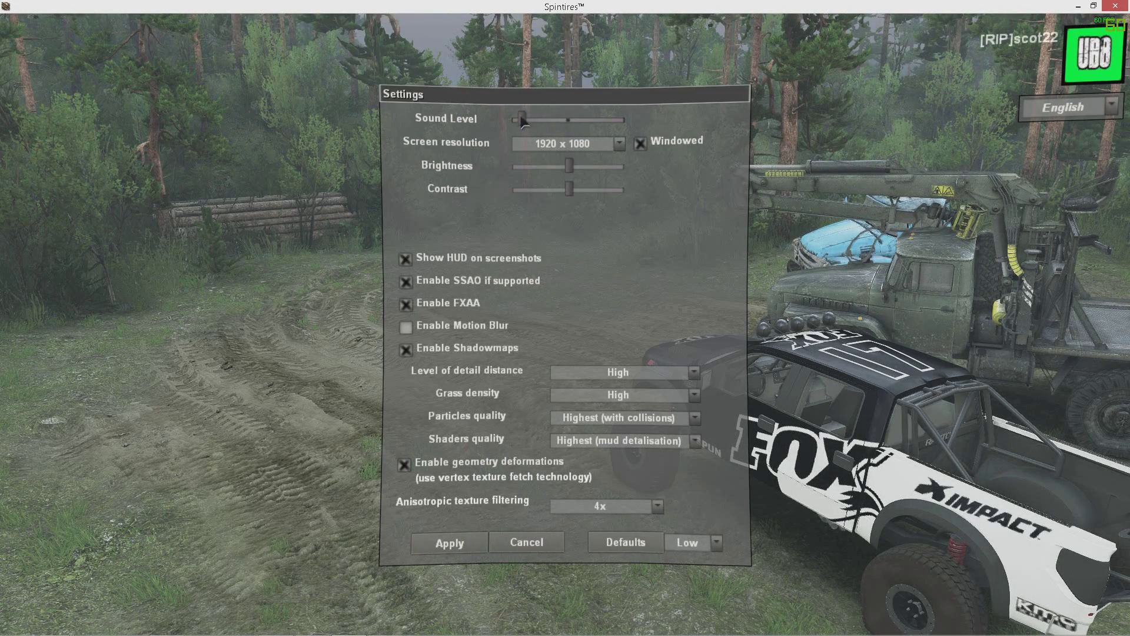
click(449, 540)
click(574, 341)
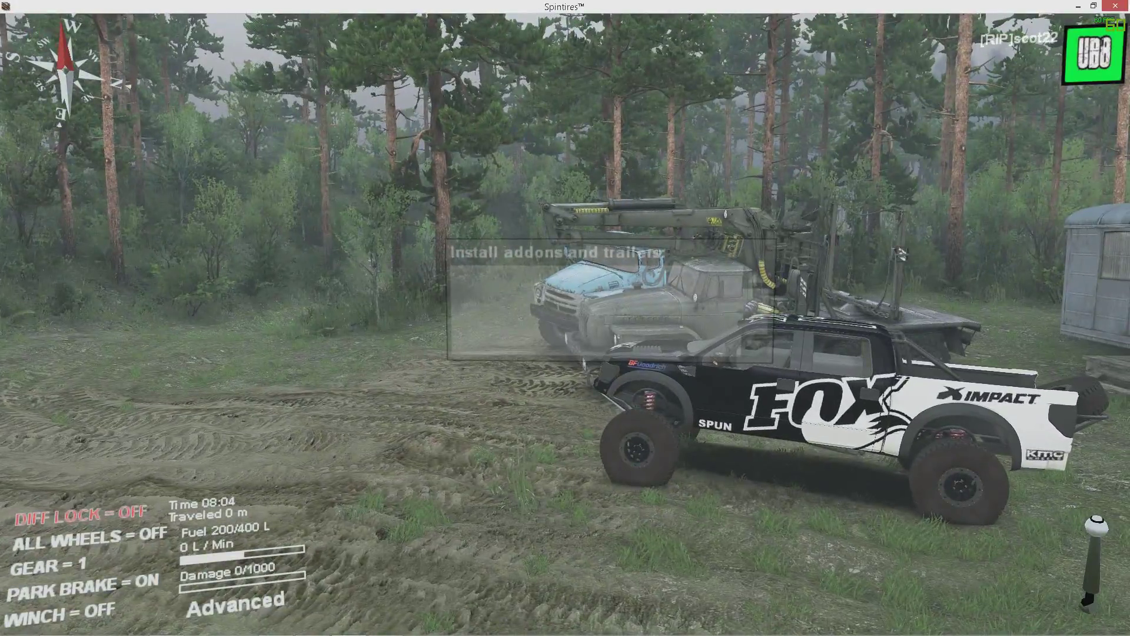
- Test-drive the FOX-liveried Raptor forwards and in reverse along the forest track, and leave the game
key(w)
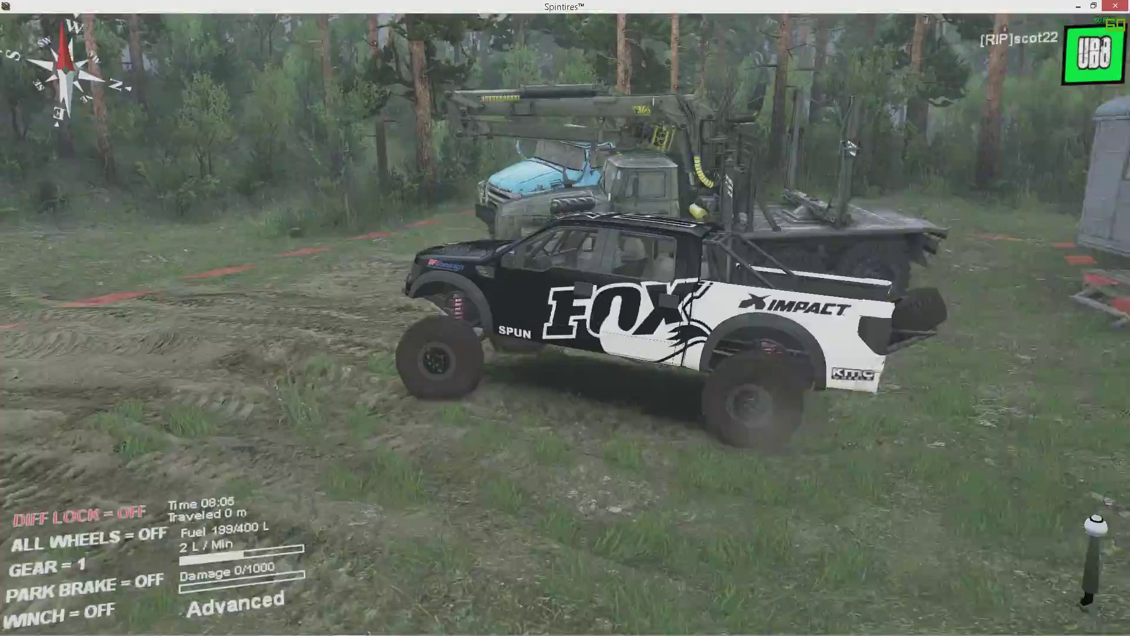
key(w)
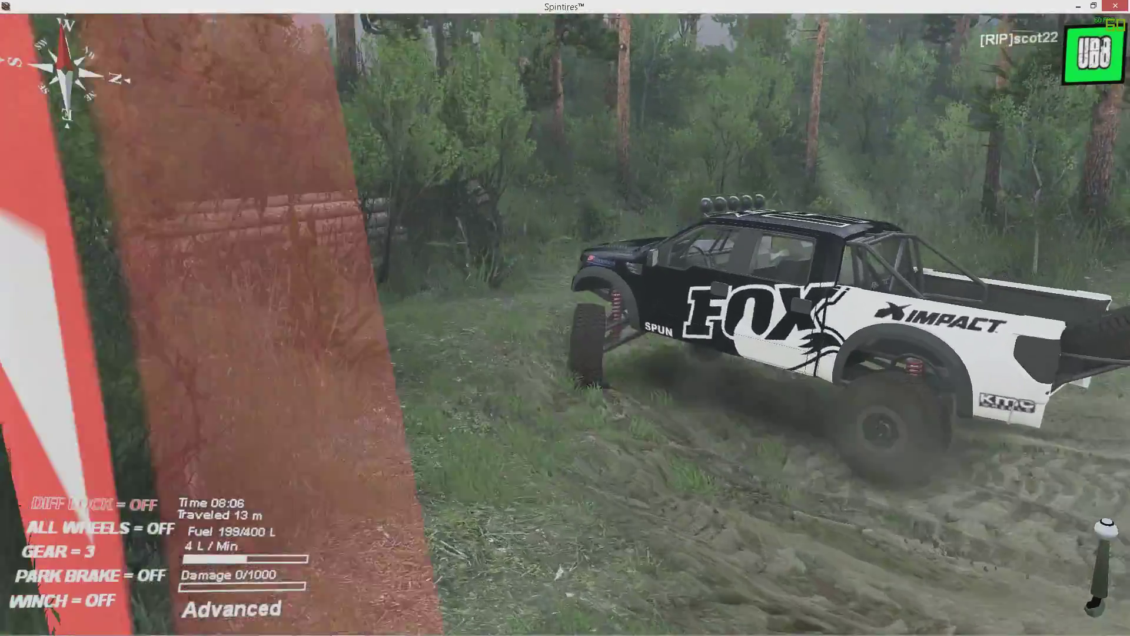
key(w)
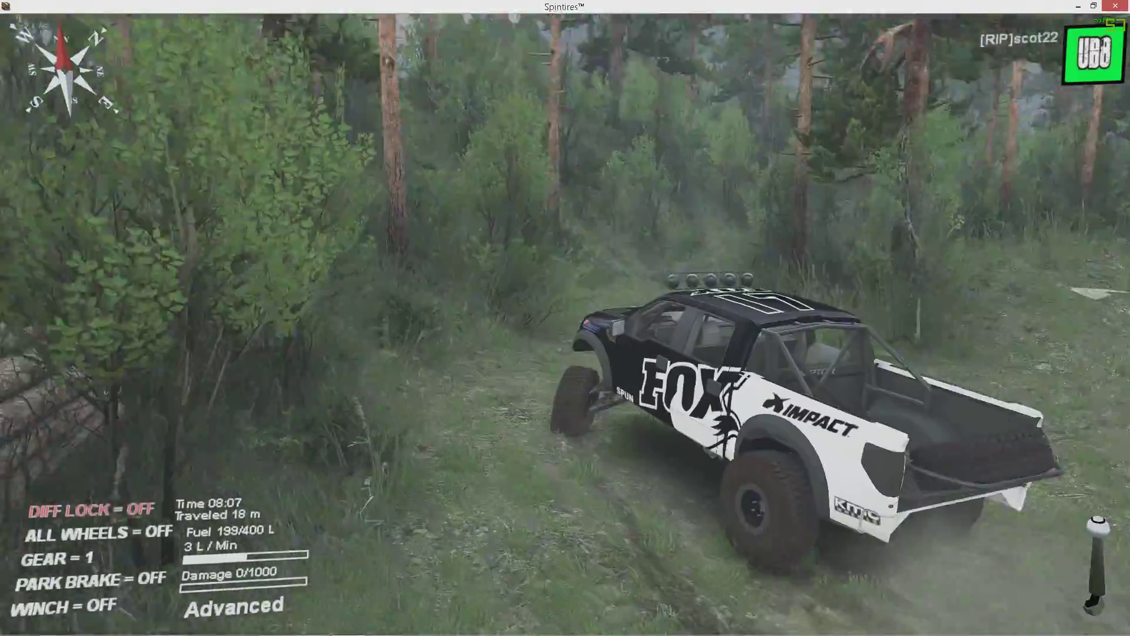
key(w)
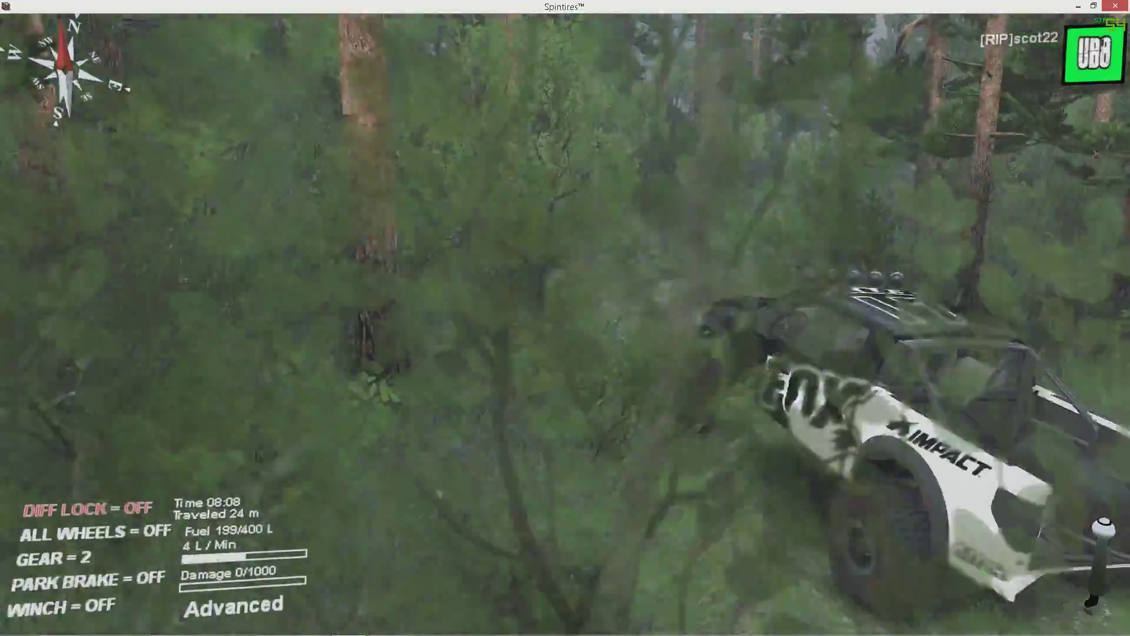
key(w)
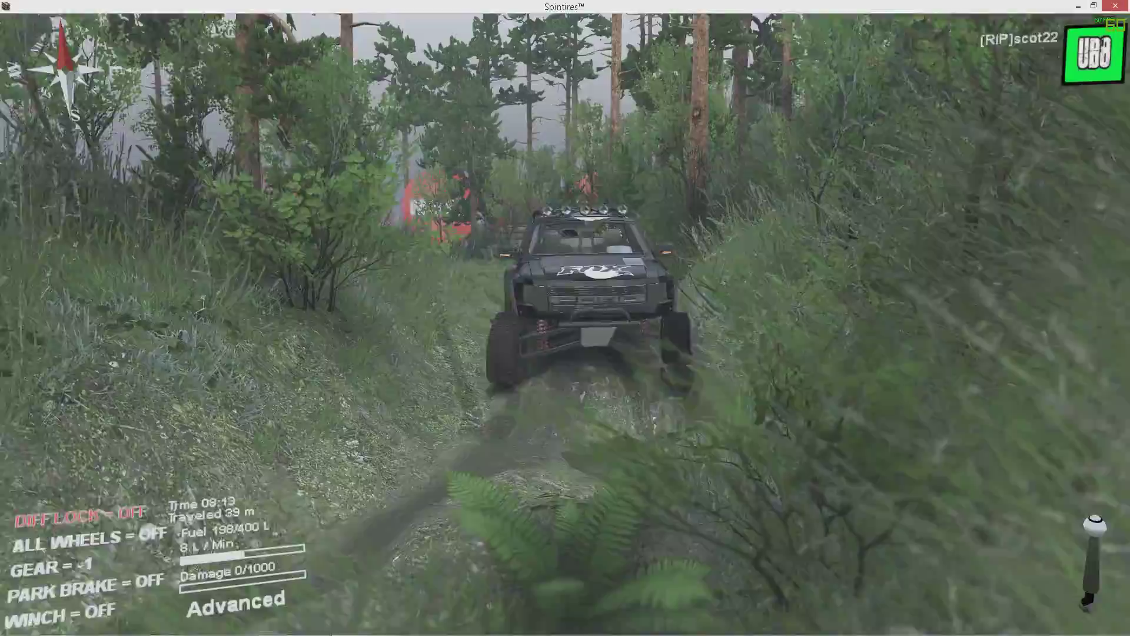
key(w)
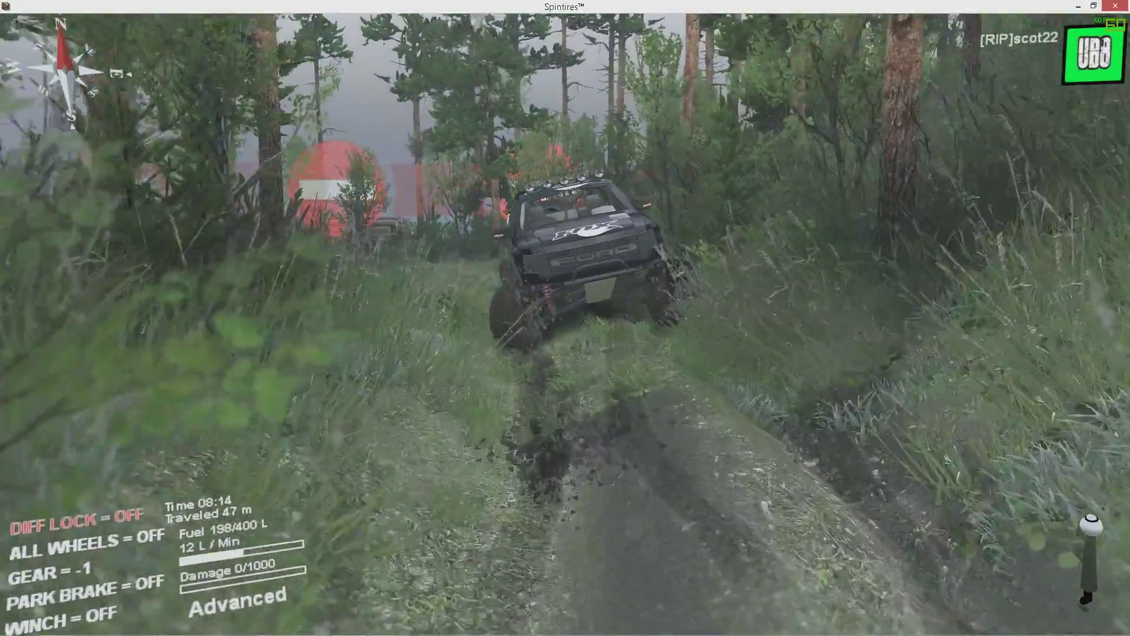
key(w)
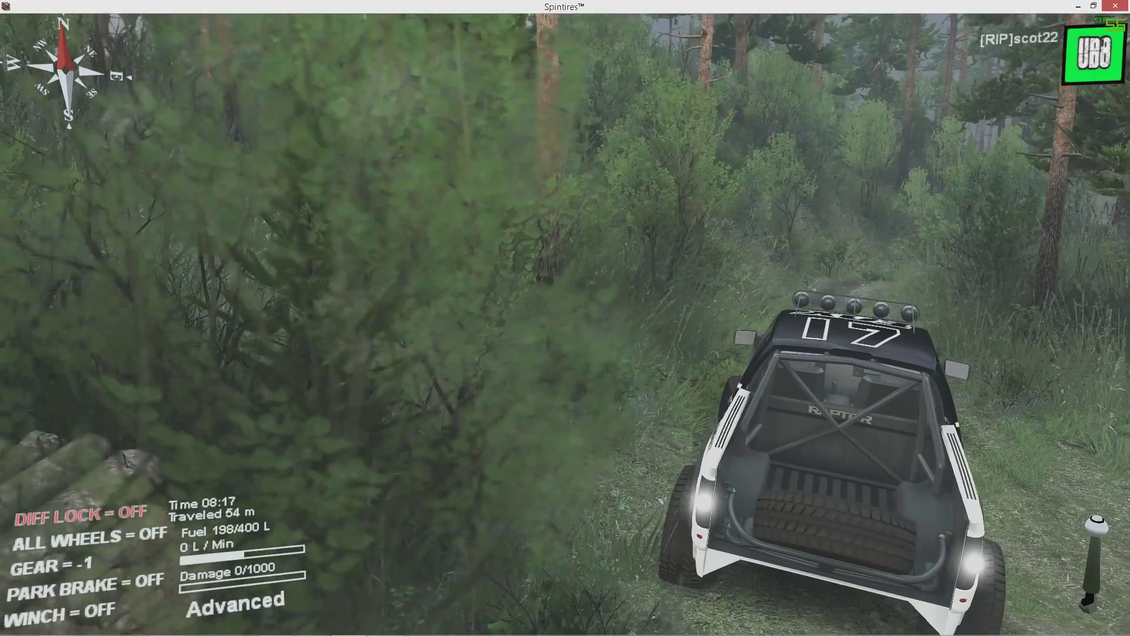
key(Escape)
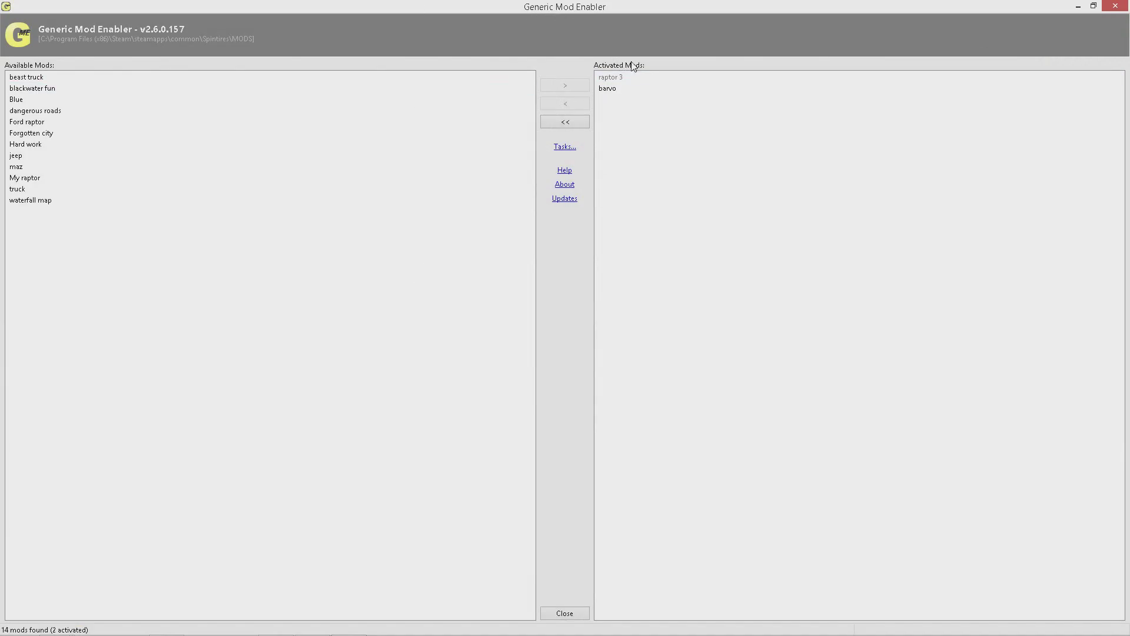
- Deactivate all activated mods and close the Generic Mod Enabler
click(621, 88)
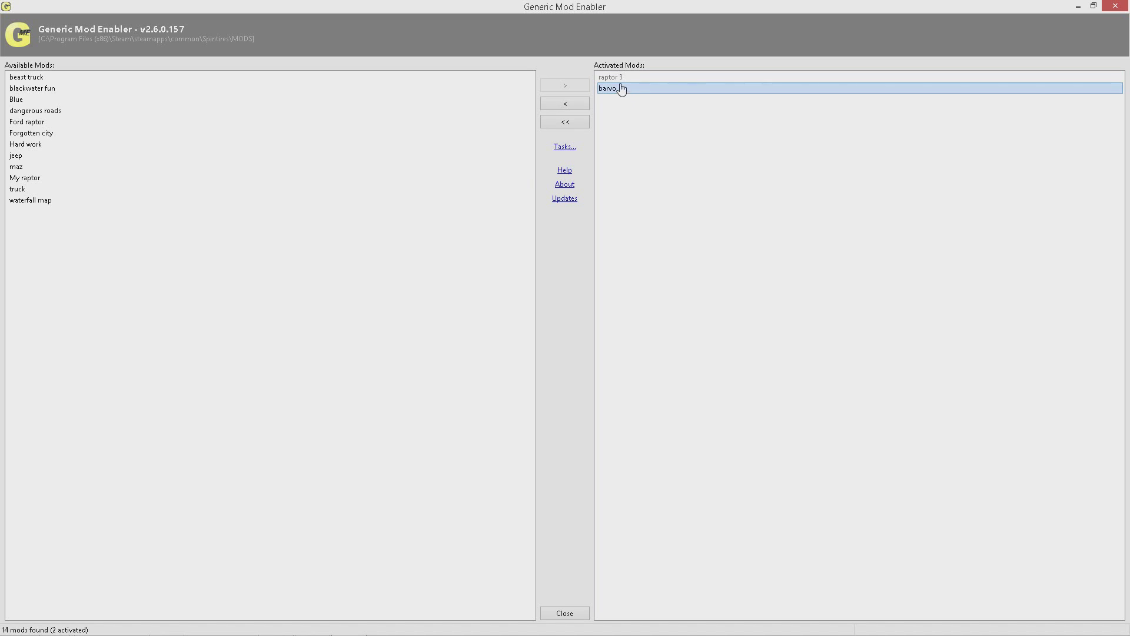
click(567, 124)
click(592, 359)
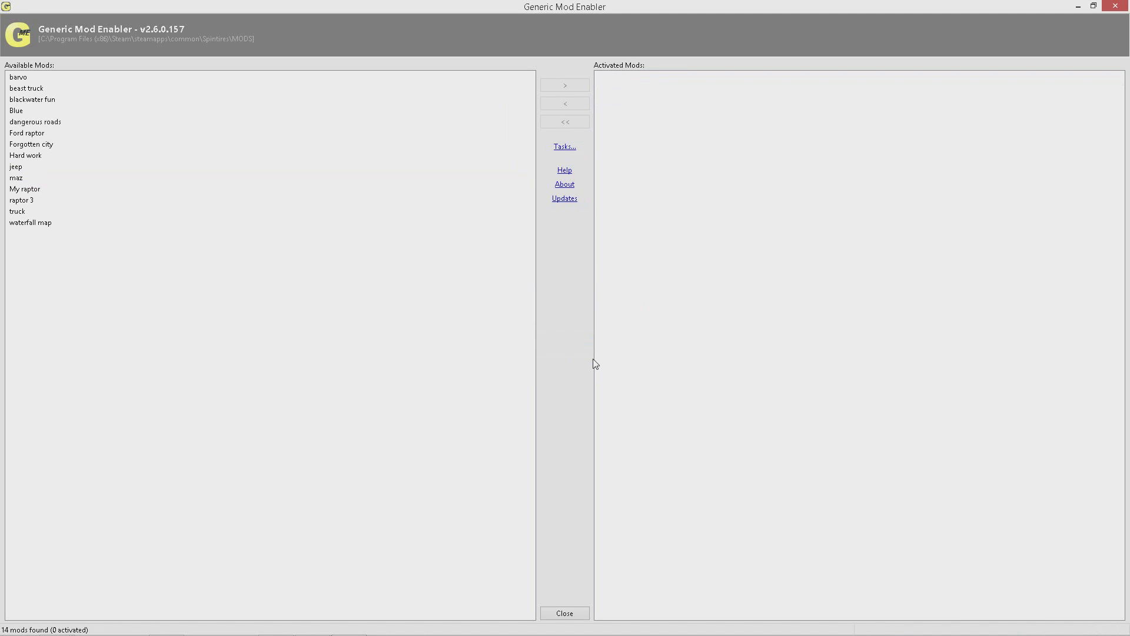
click(1115, 6)
- Run the ClearCache batch file and answer y to delete all cached Spintires files
click(506, 246)
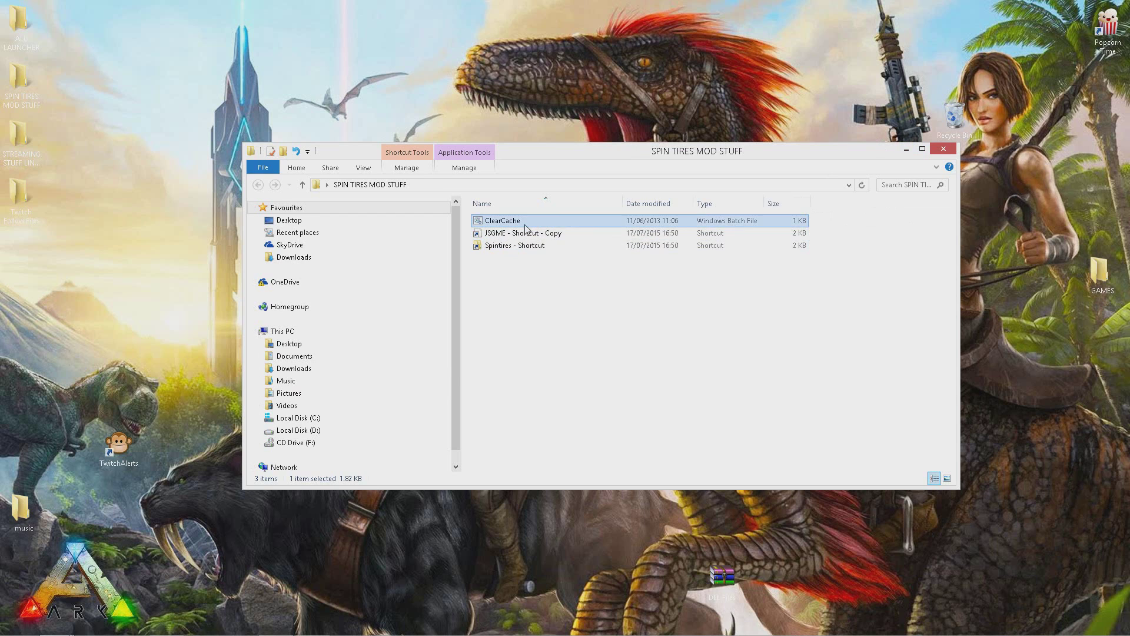
click(525, 228)
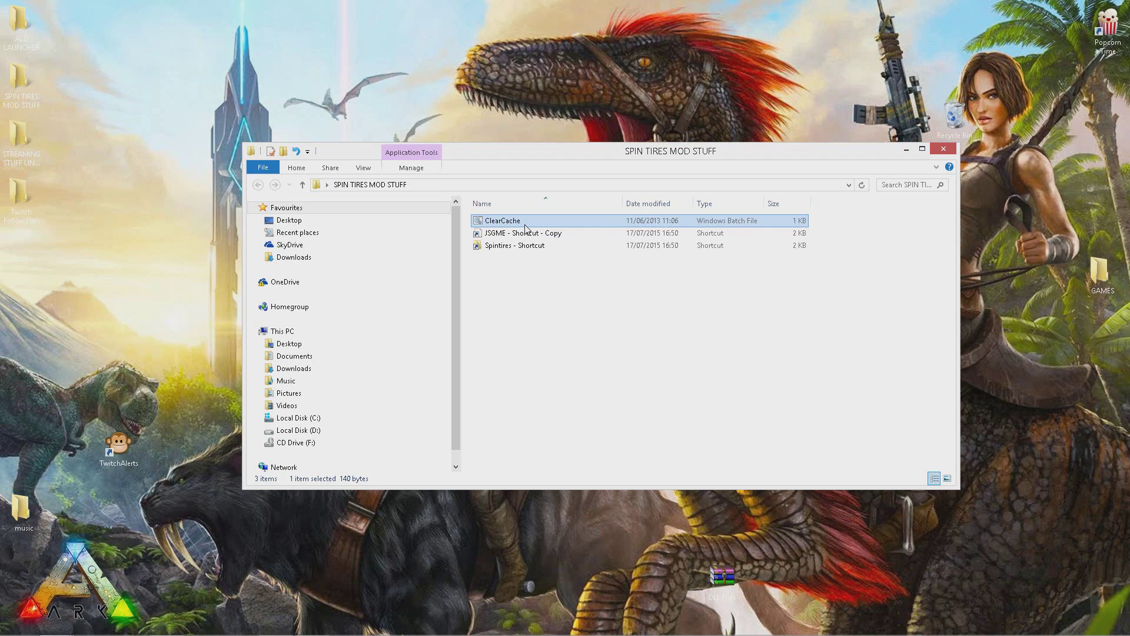
double_click(530, 225)
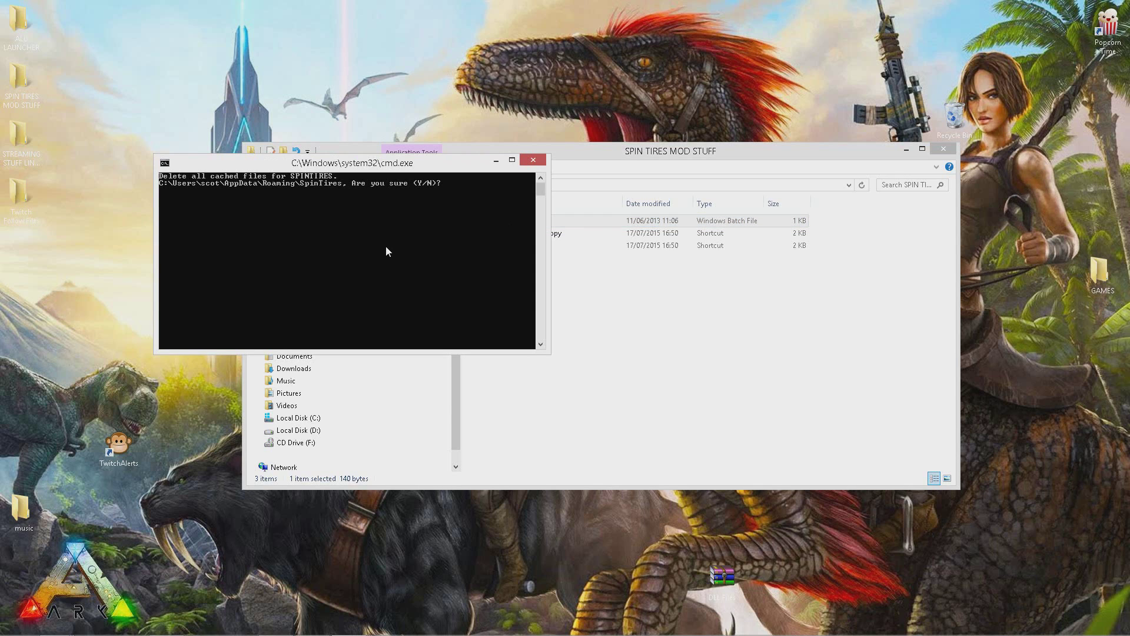
text(y)
key(Return)
key(Return)
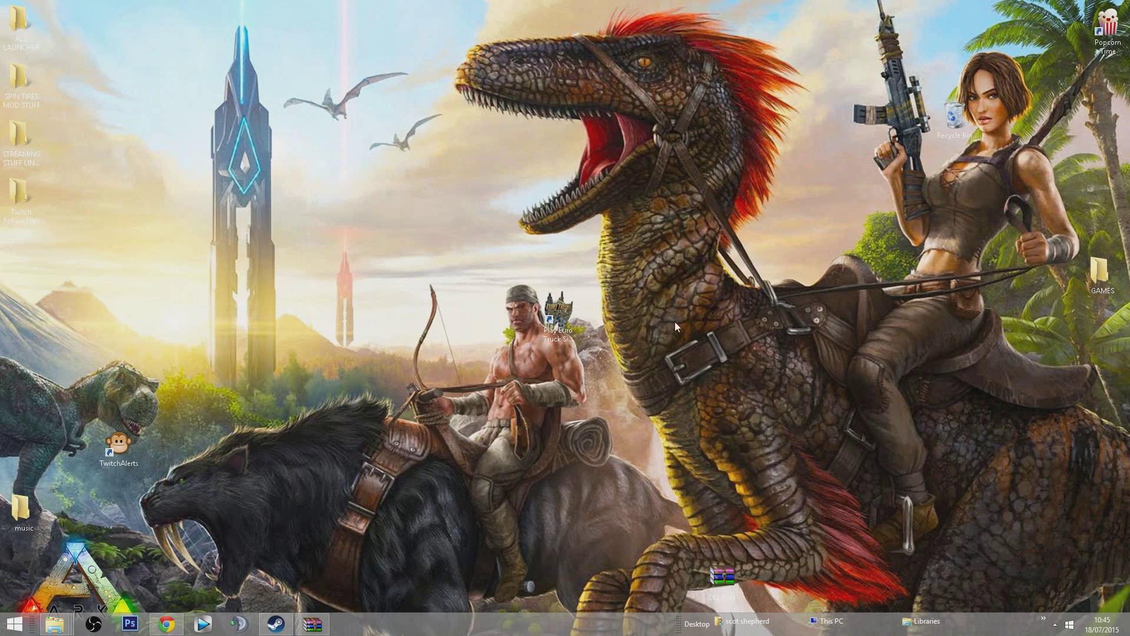
- Switch to Steam and launch Spintires from the library
click(275, 623)
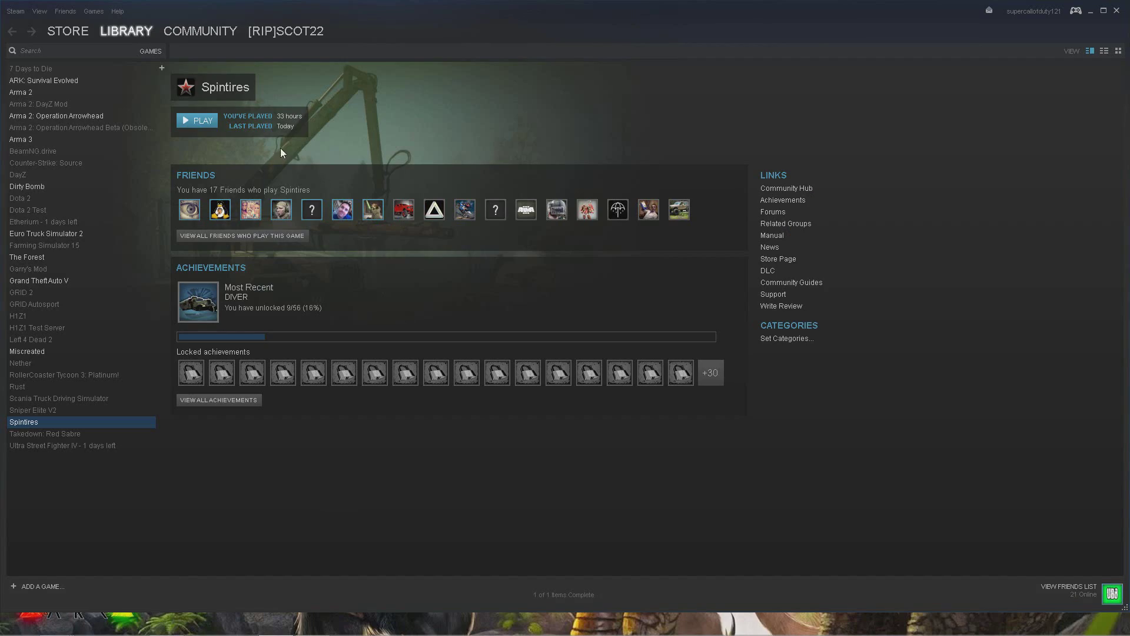
click(200, 124)
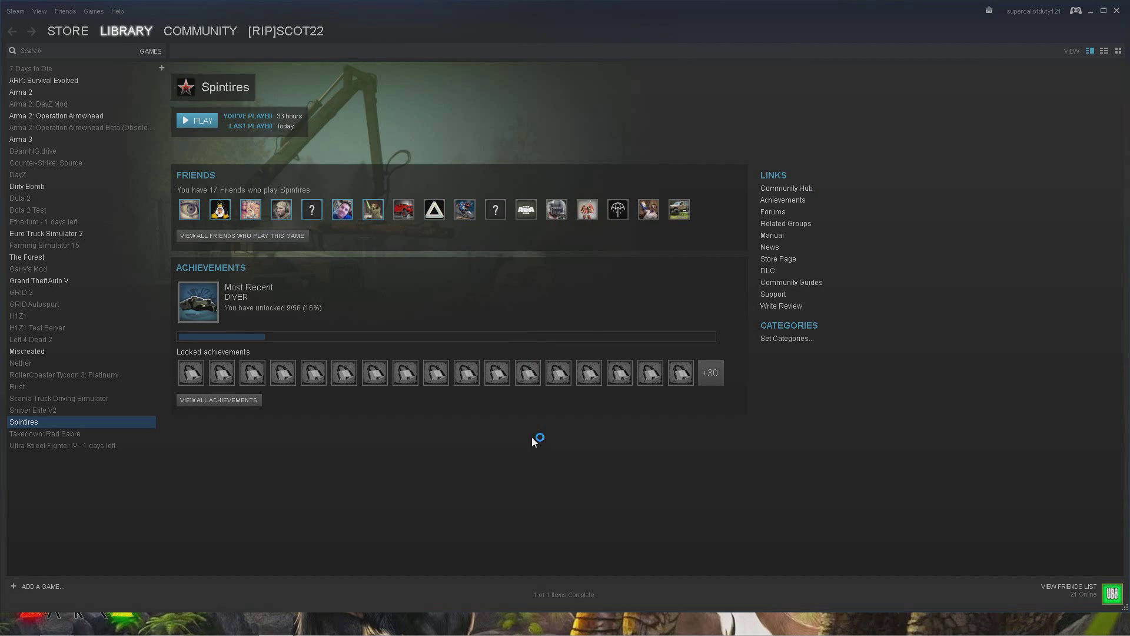